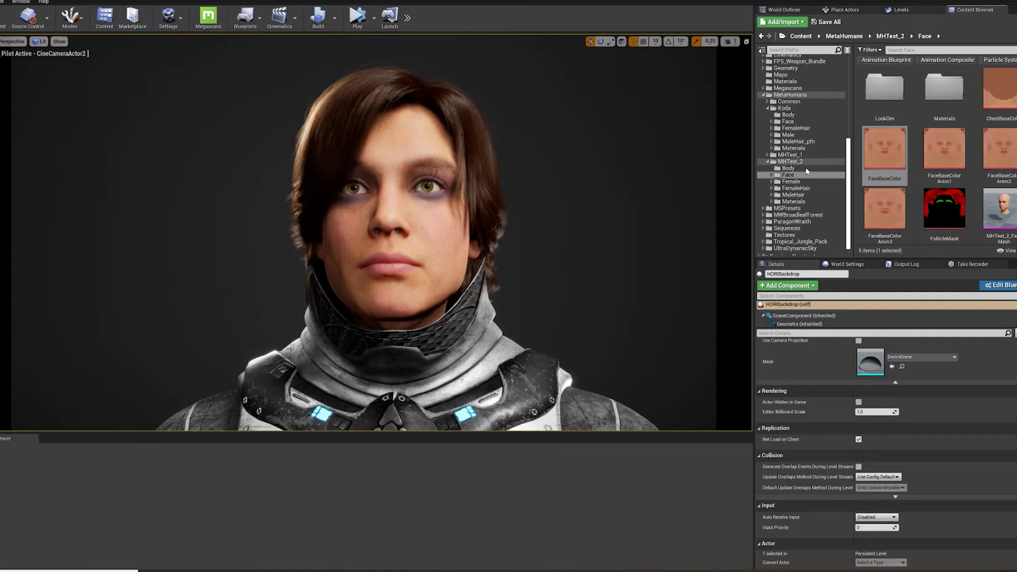
Step: Open the MHTest_2_FaceMesh skeletal mesh from the MHTest_2 Face folder and open its first material slot's head material
click(801, 161)
click(819, 175)
double_click(1001, 208)
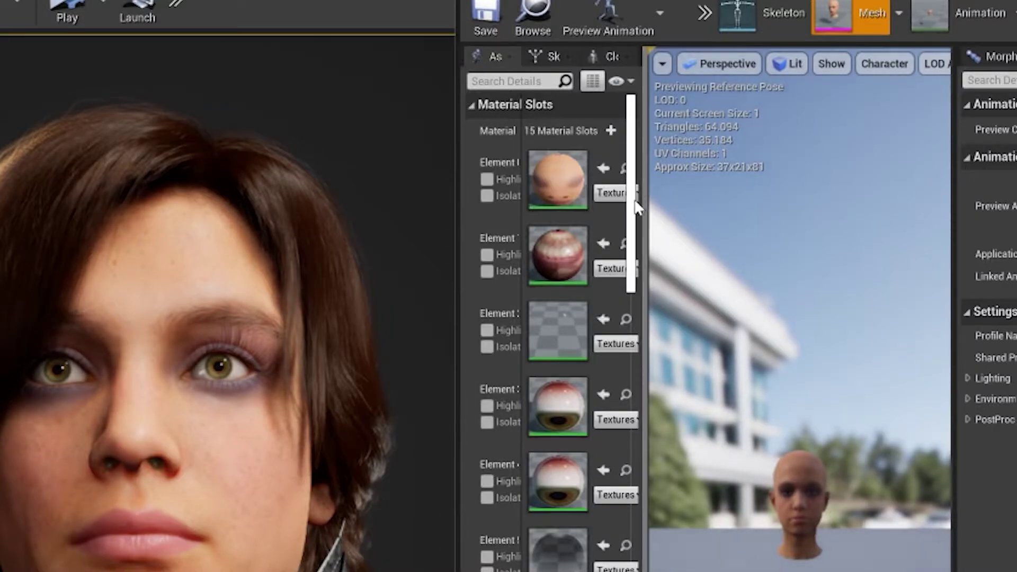
double_click(552, 177)
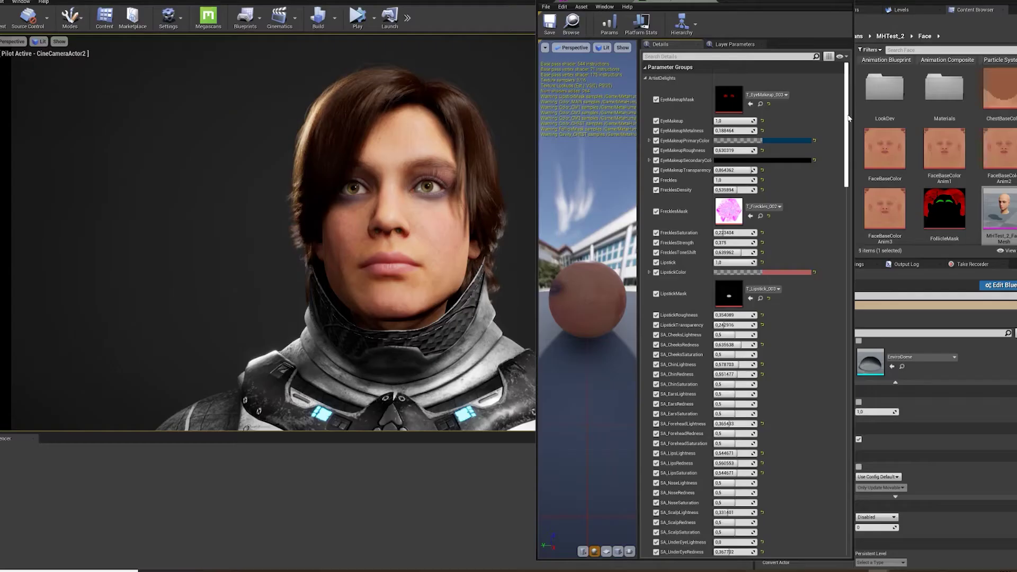
Step: Locate the FaceBaseColor texture used by Color_MAIN and export it as a file
drag(848, 119, 845, 272)
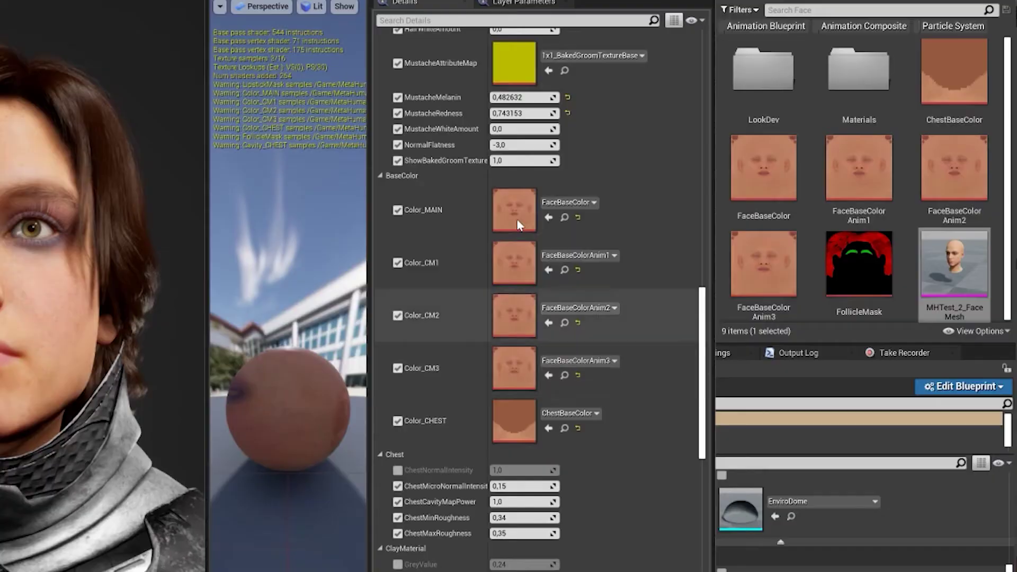
click(565, 217)
right_click(751, 172)
mouse_move(821, 464)
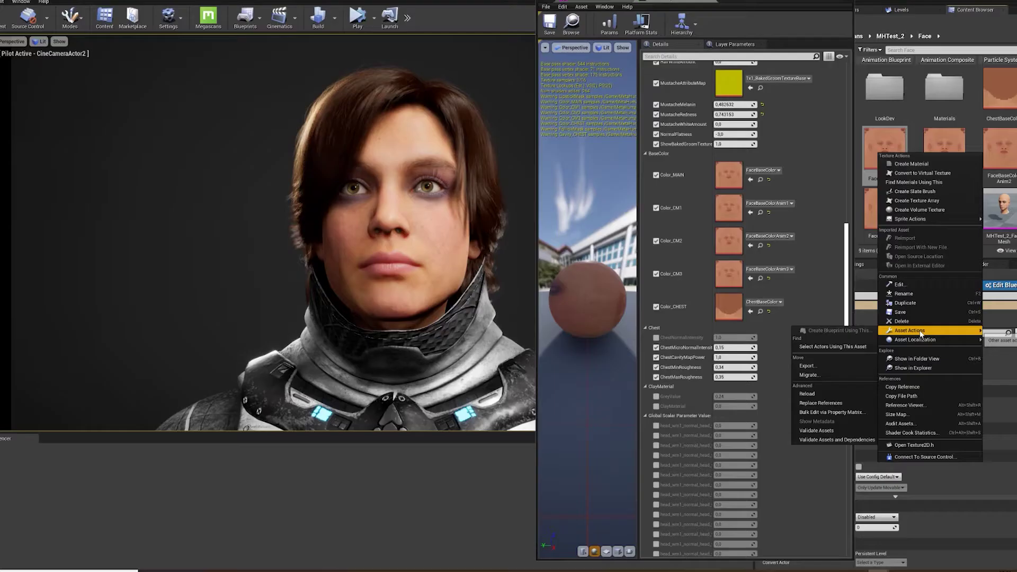
click(839, 369)
click(651, 385)
Step: Locate the head_normal_map texture used by Normal_MAIN and export it as a file
drag(847, 259, 850, 421)
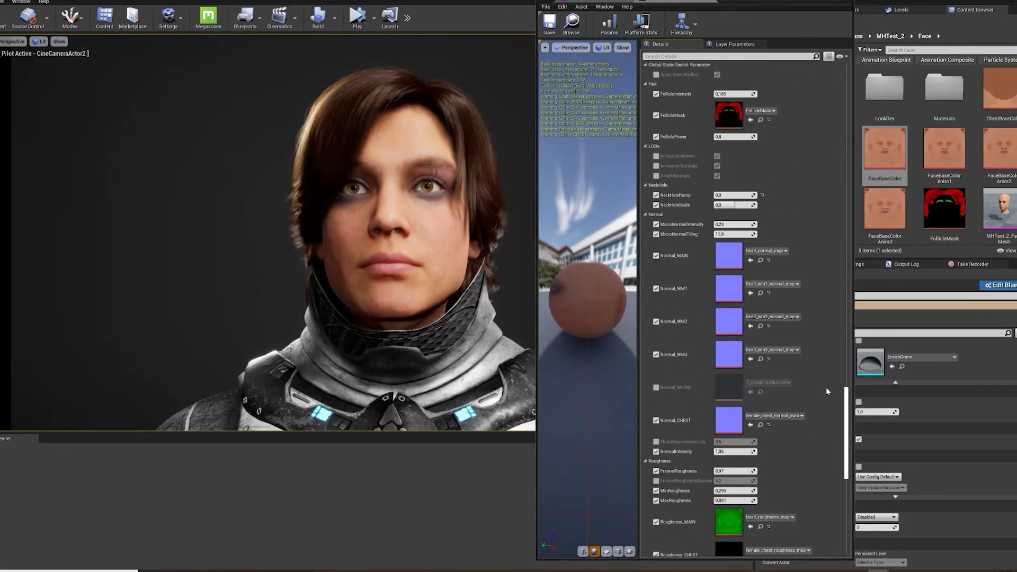
click(761, 260)
right_click(931, 91)
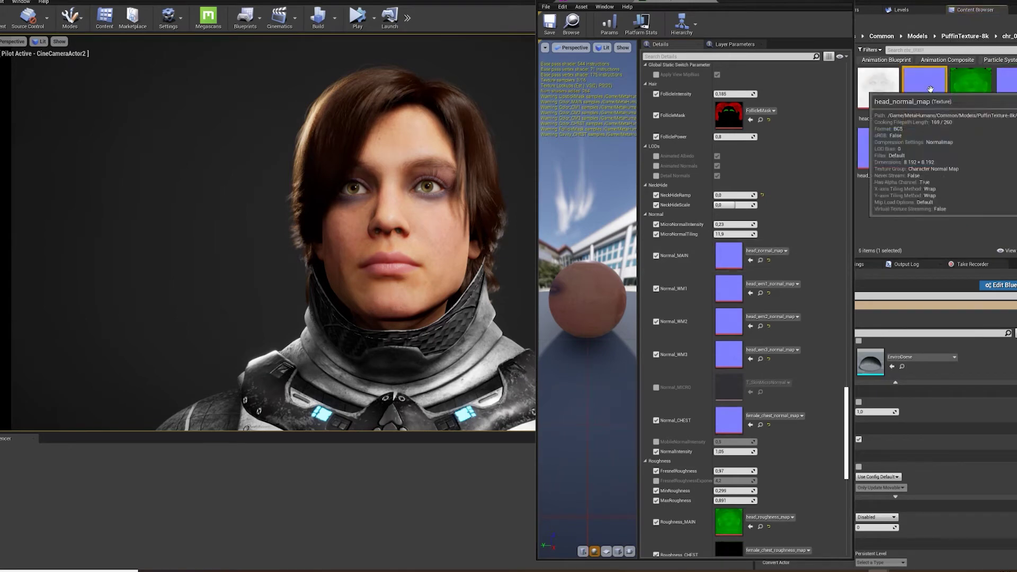
mouse_move(963, 269)
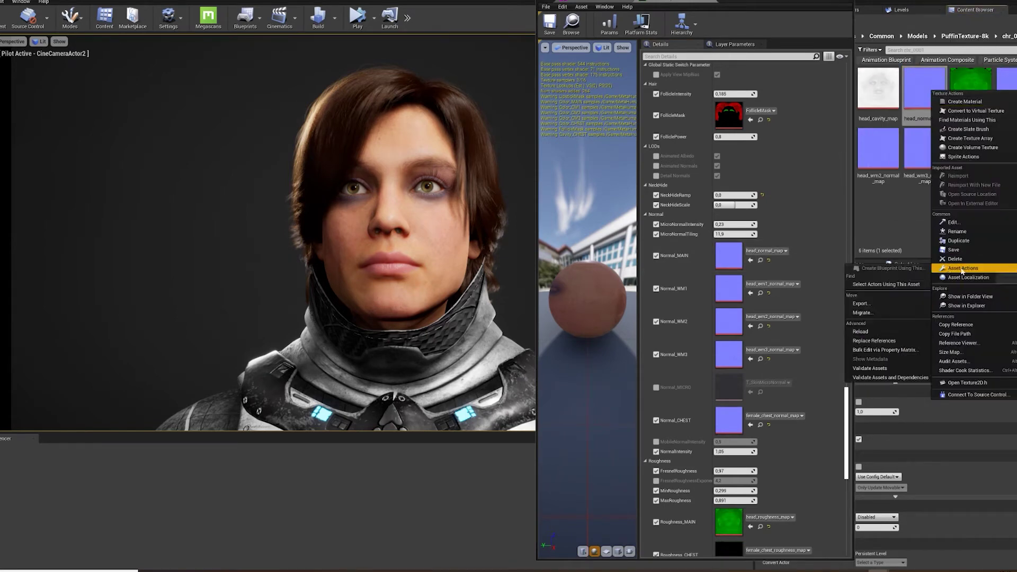
click(890, 306)
click(656, 383)
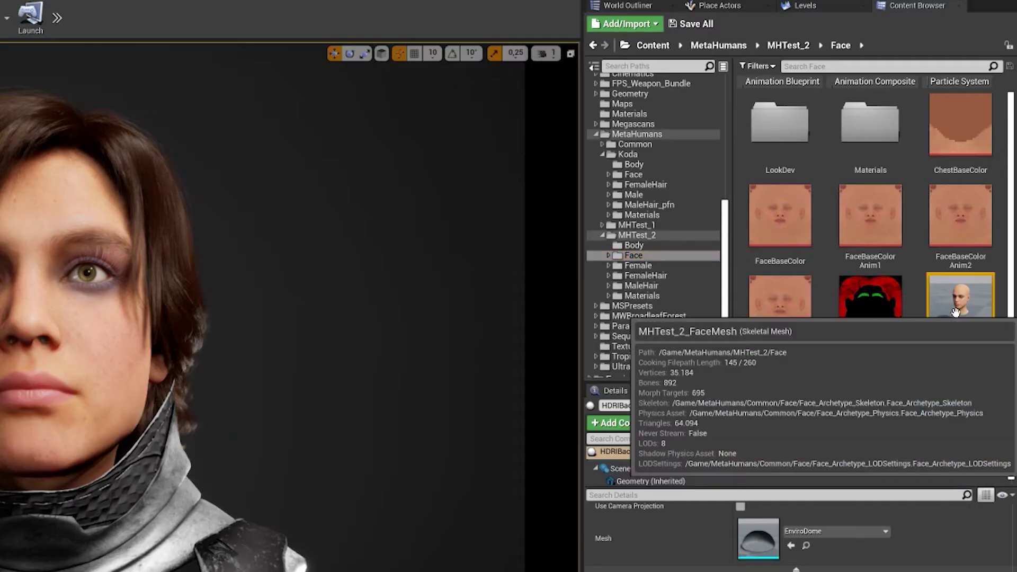
Step: Export the MHTest_2_FaceMesh skeletal mesh to the UE_Export folder as FBX with FBX 2018 compatibility
right_click(959, 307)
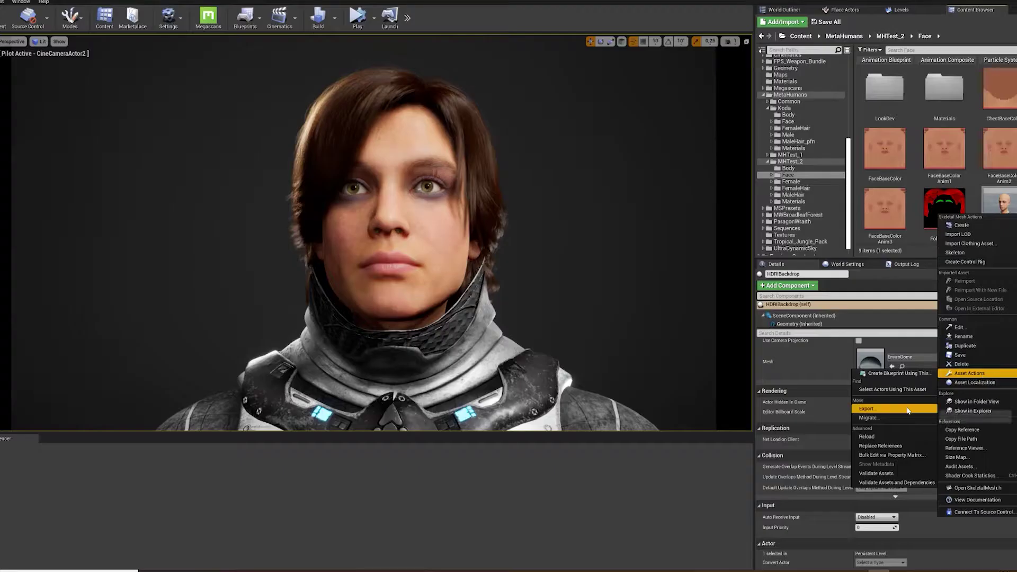
click(906, 409)
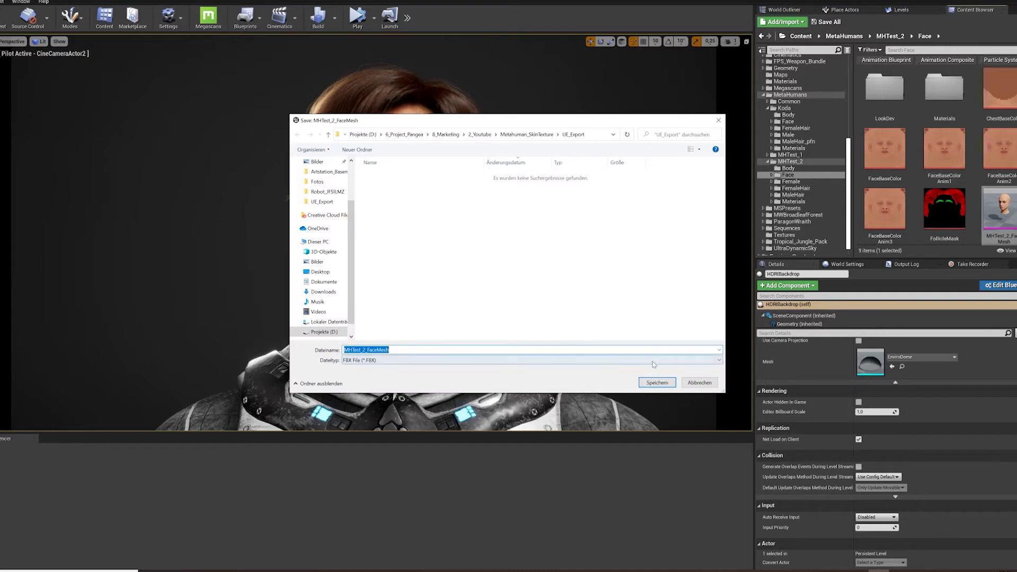
click(662, 384)
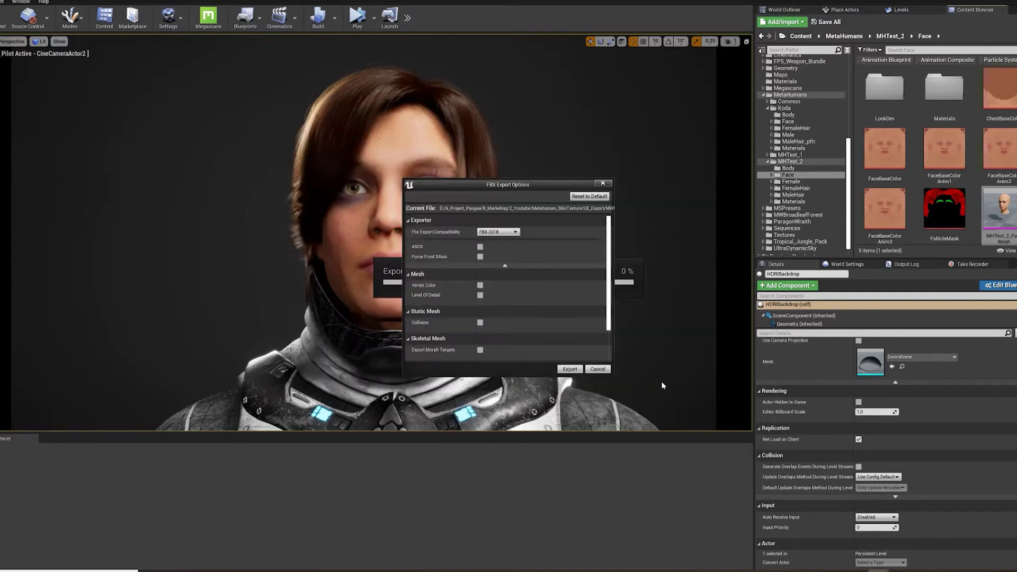
click(498, 231)
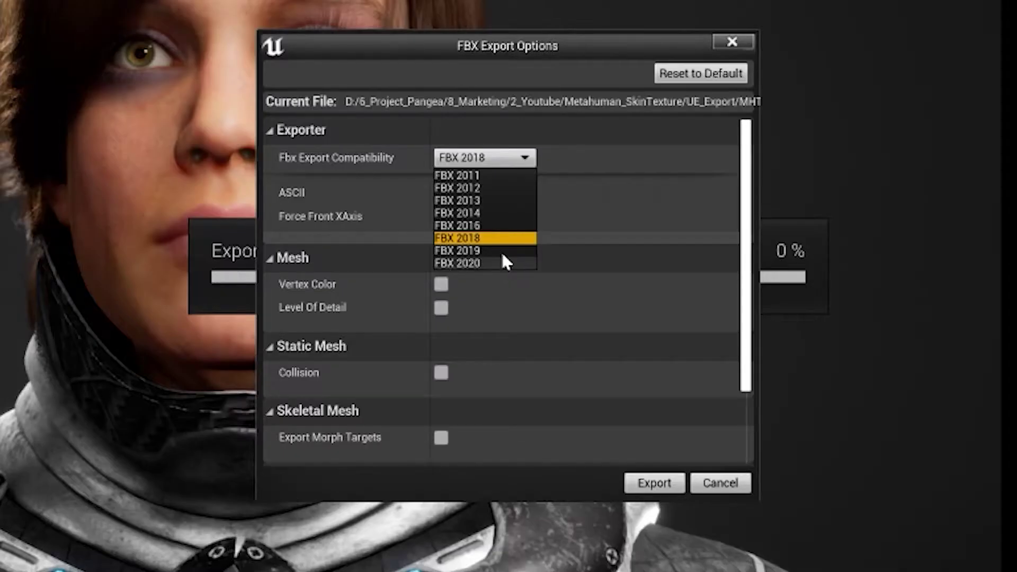
click(510, 161)
drag(745, 271, 745, 245)
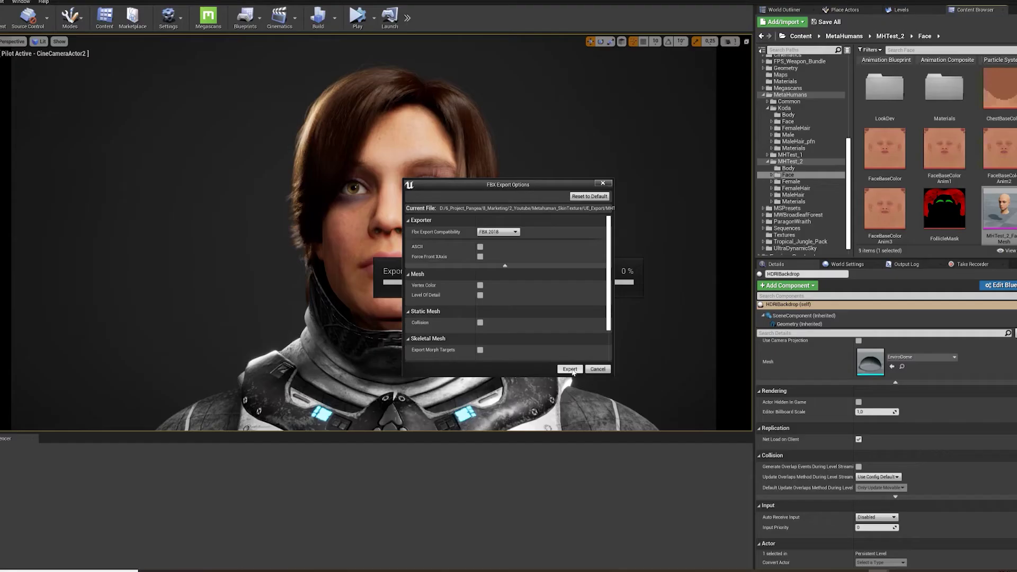
click(656, 485)
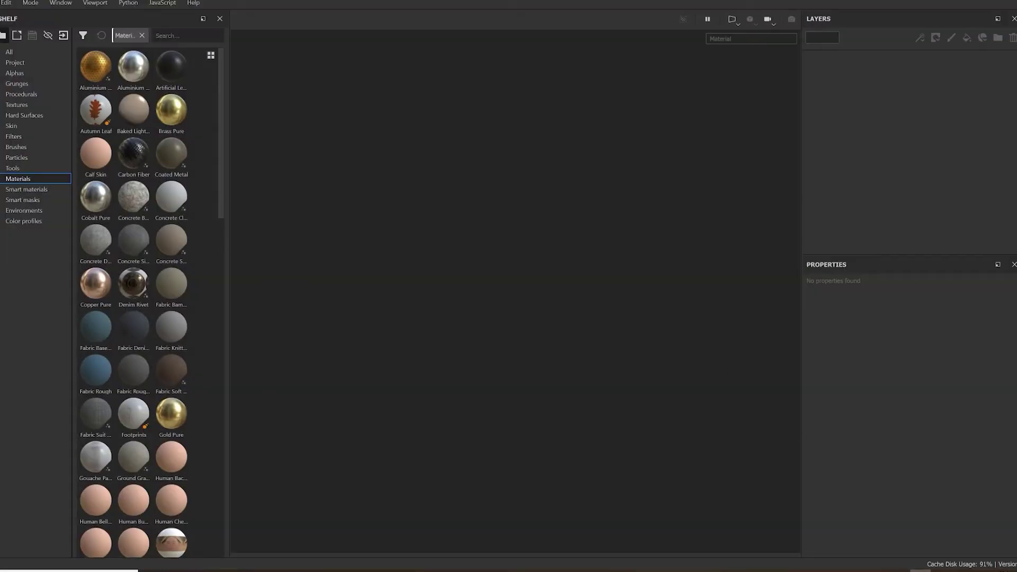
Step: In Substance Painter, create a new project from MHTest_2_FaceMesh.FBX with a document resolution of 4096
click(1, 2)
click(10, 15)
click(617, 128)
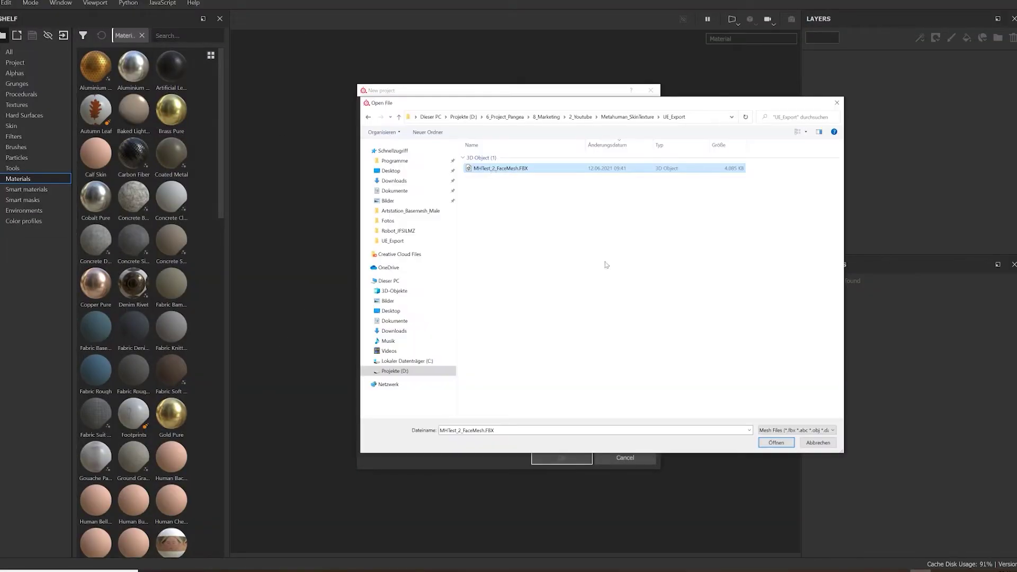
click(775, 443)
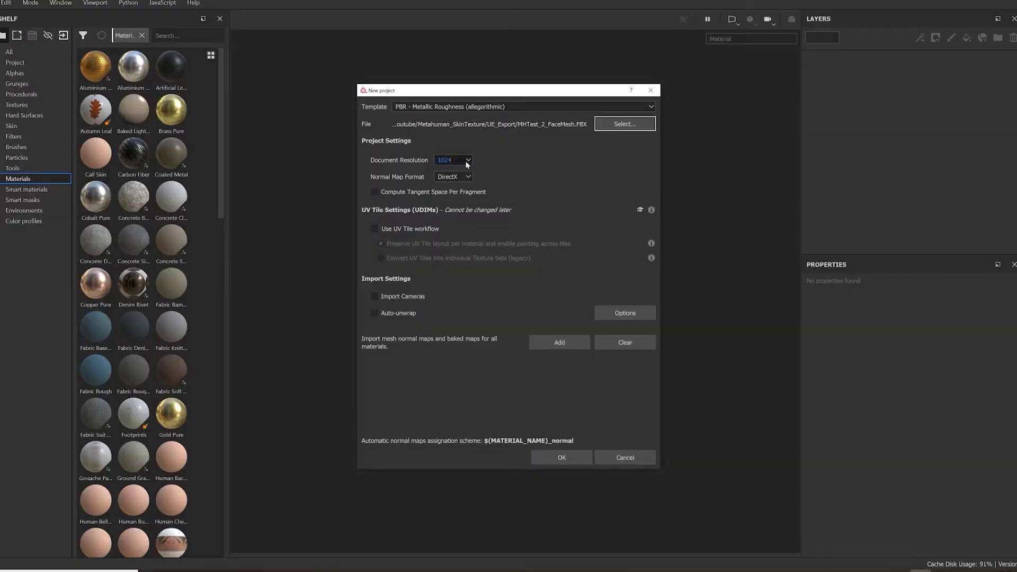
click(467, 160)
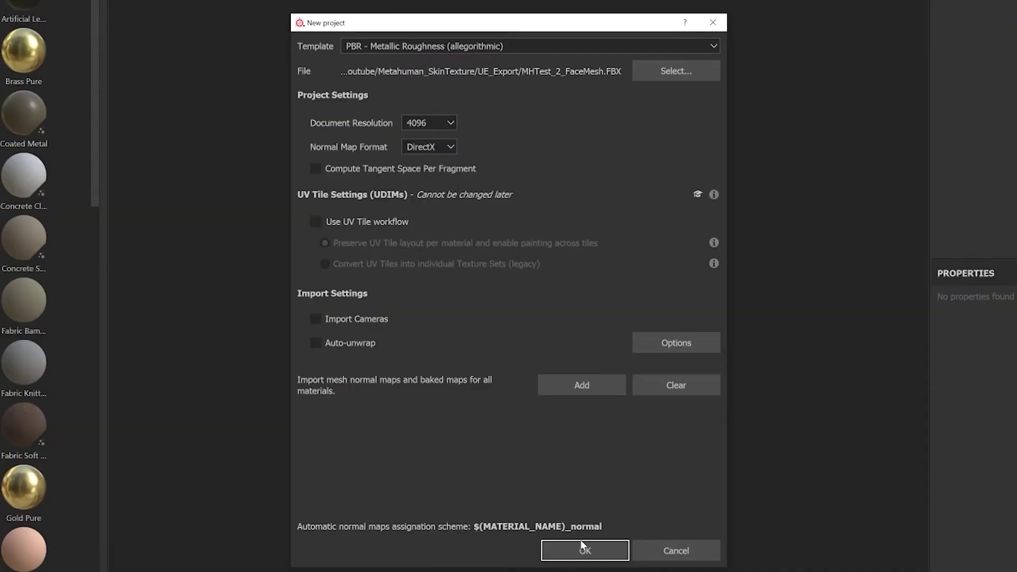
click(583, 549)
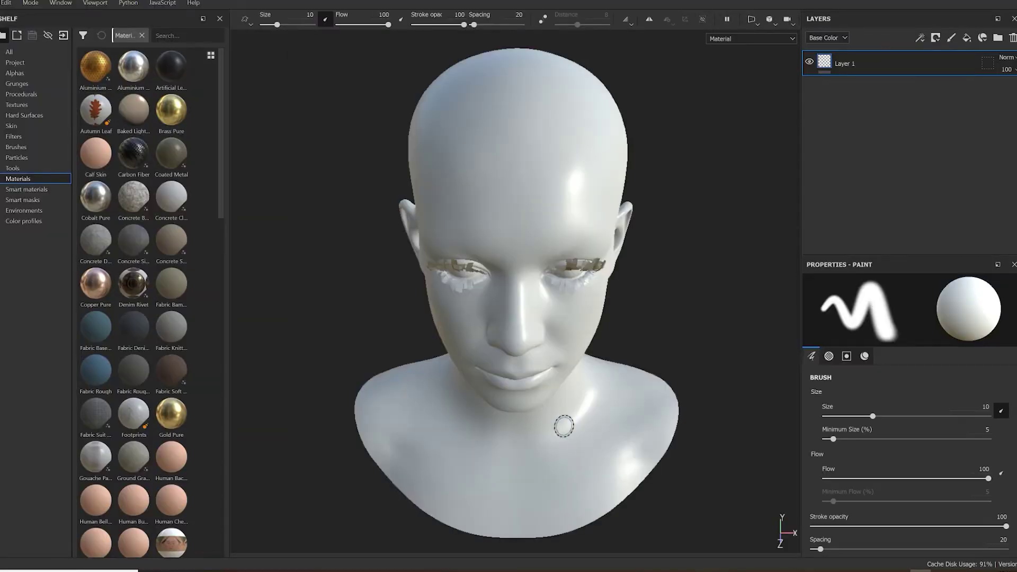
Step: Select the M_HeadSynthesized texture set and show only that set on the model
scroll(615, 320, up, 3)
scroll(619, 315, down, 5)
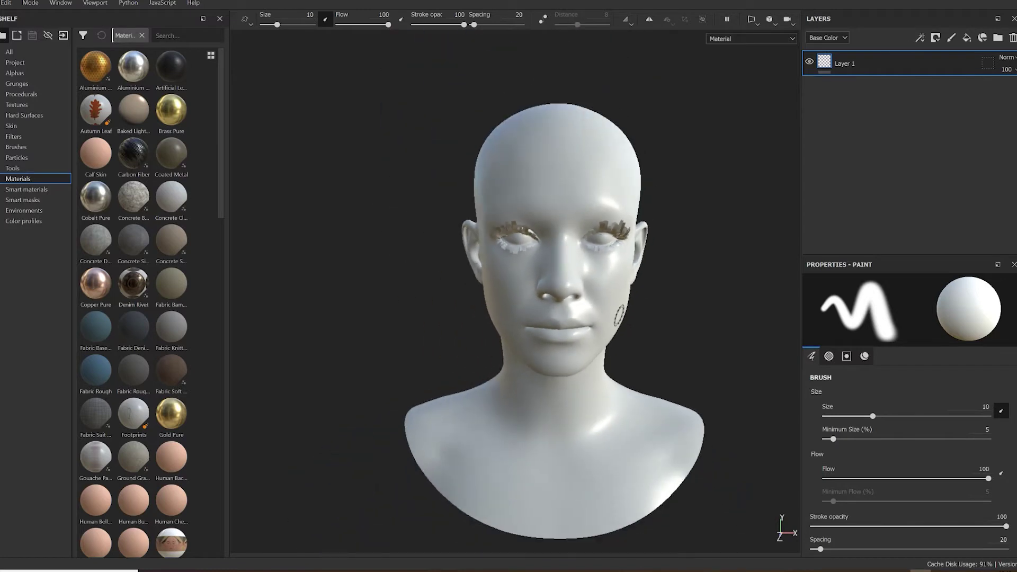
alt+drag(619, 316, 607, 314)
alt+middle_drag(607, 313, 556, 287)
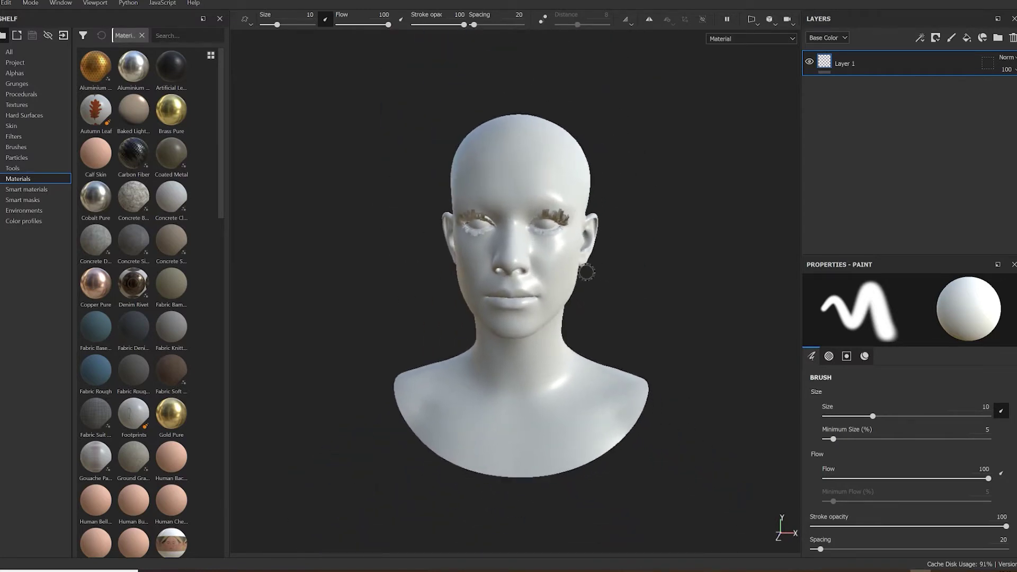
click(1015, 37)
click(834, 139)
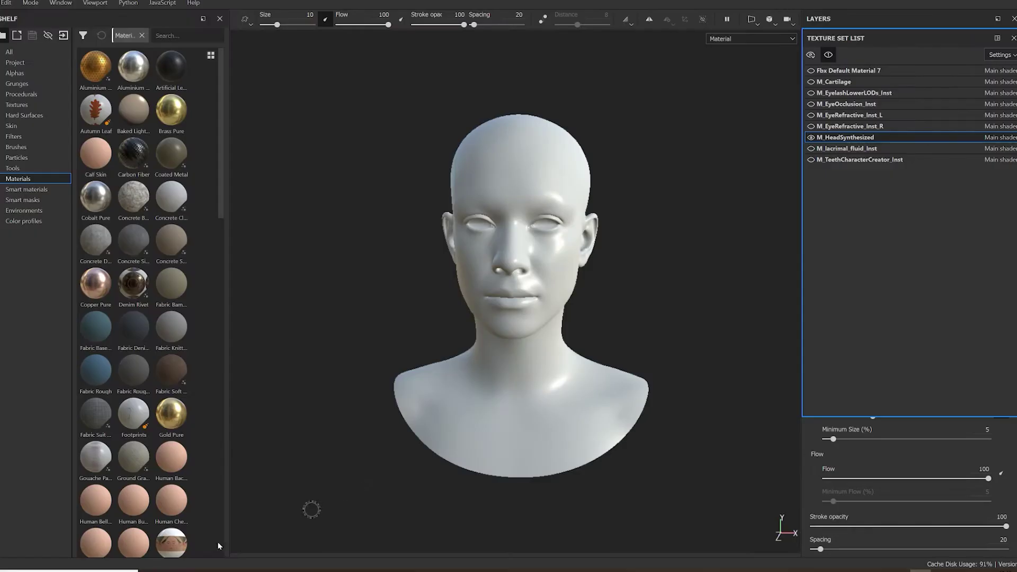
Step: Bring head_normal_map.TGA and FaceBaseColor.TGA from the UE_Export folder into the resource import
key(alt+Tab)
click(382, 219)
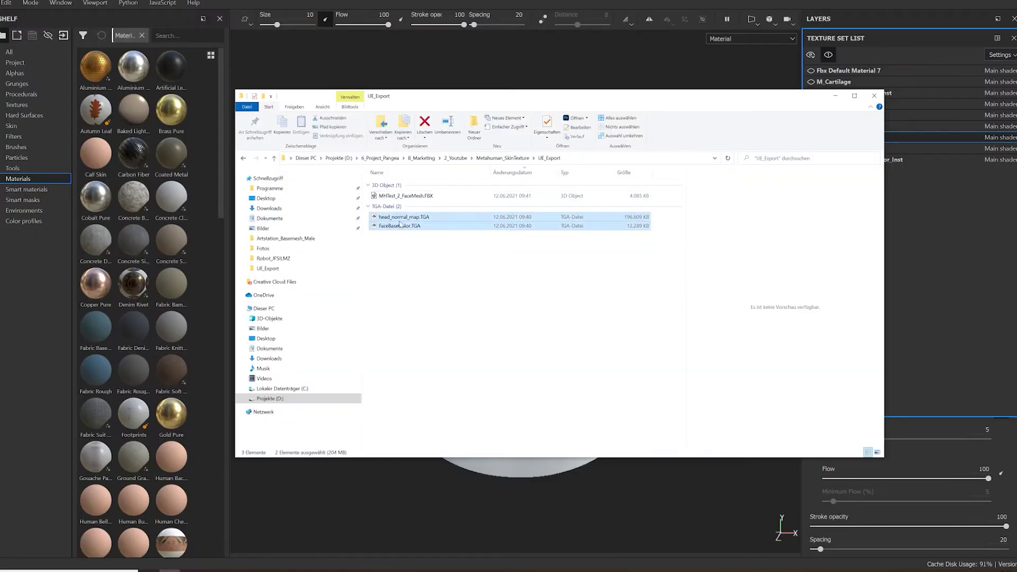
drag(192, 257, 138, 265)
click(838, 96)
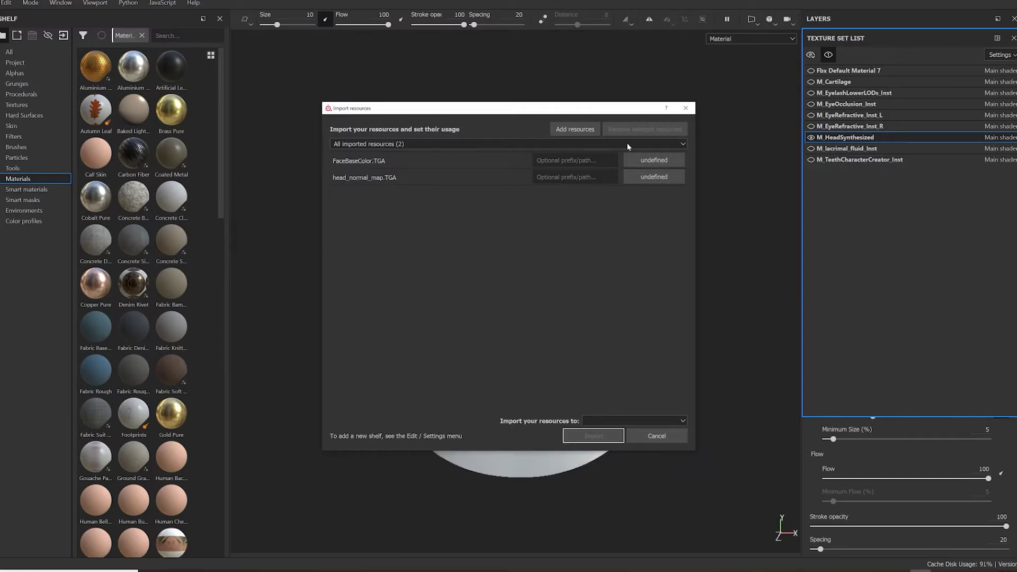
Step: Set the usage of both TGA resources to texture with the prefix Metahuman and import them
click(657, 158)
click(432, 182)
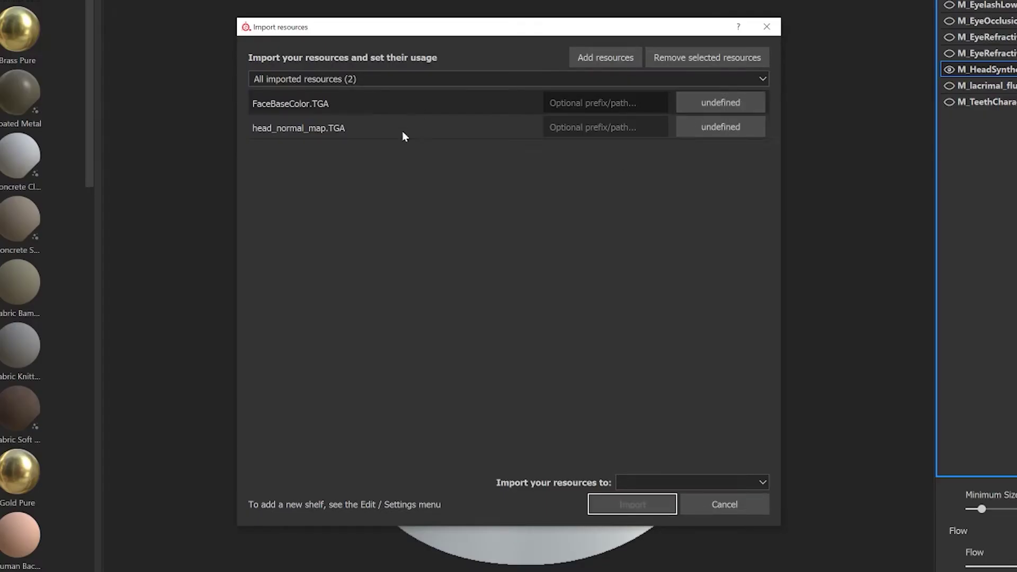
click(729, 103)
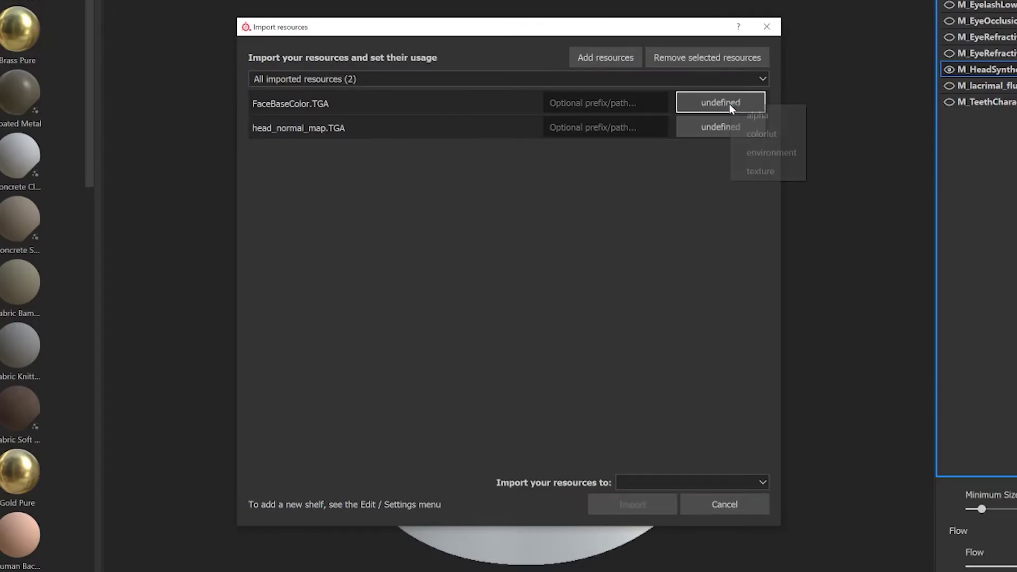
click(747, 168)
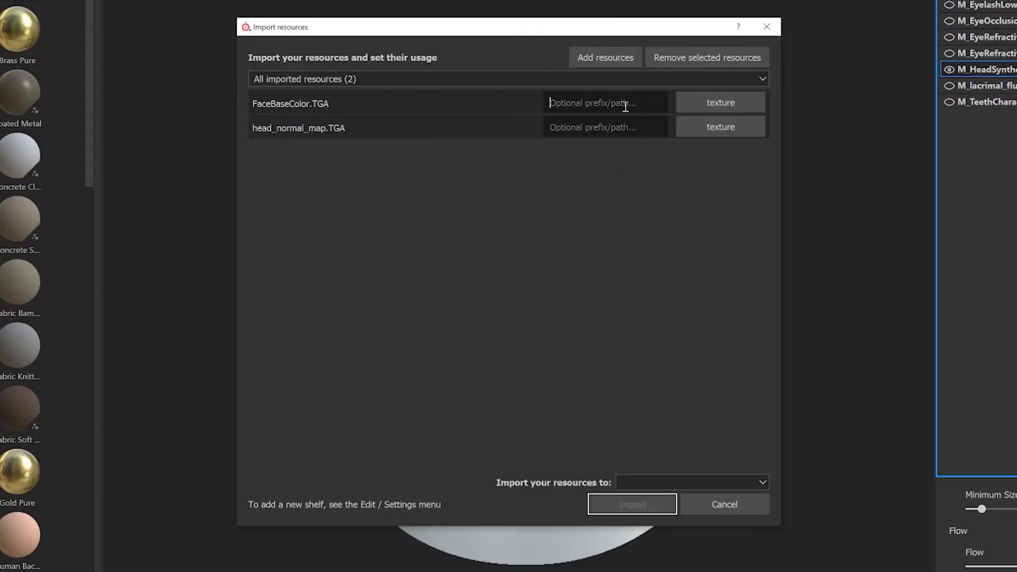
click(685, 484)
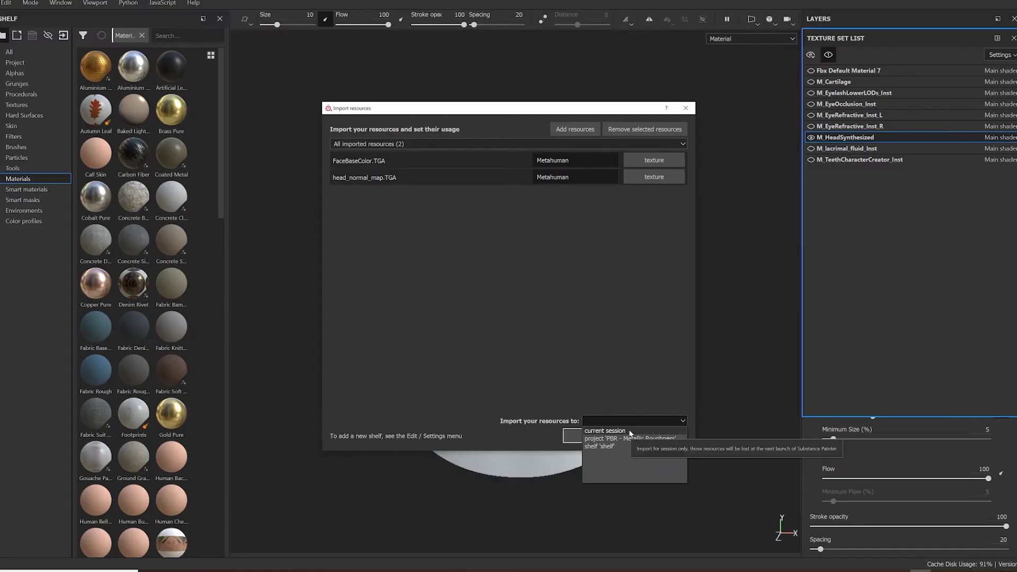
click(685, 499)
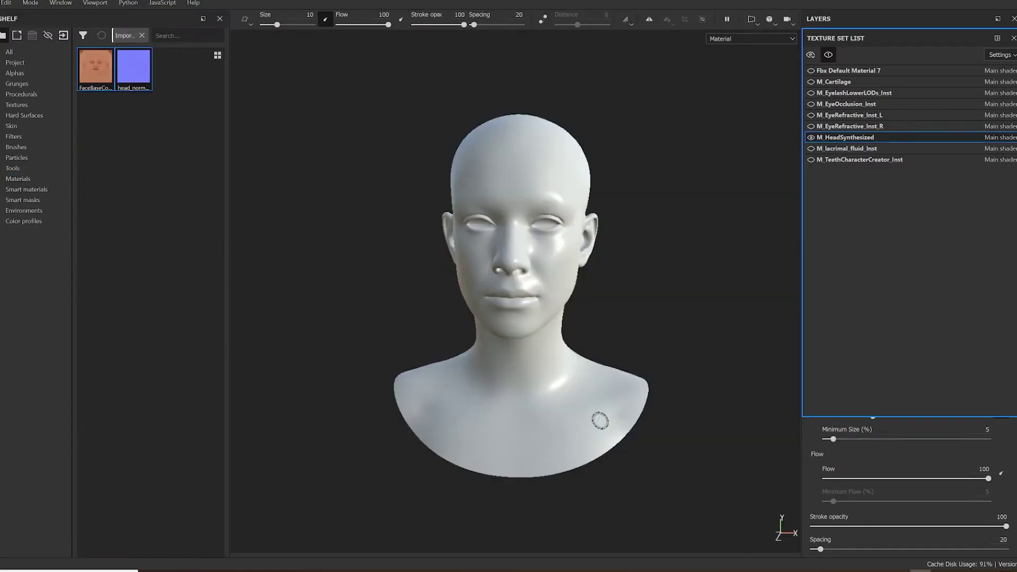
Step: Add a fill layer with FaceBaseColor as its base color and head_normal_map as its normal map
click(1013, 38)
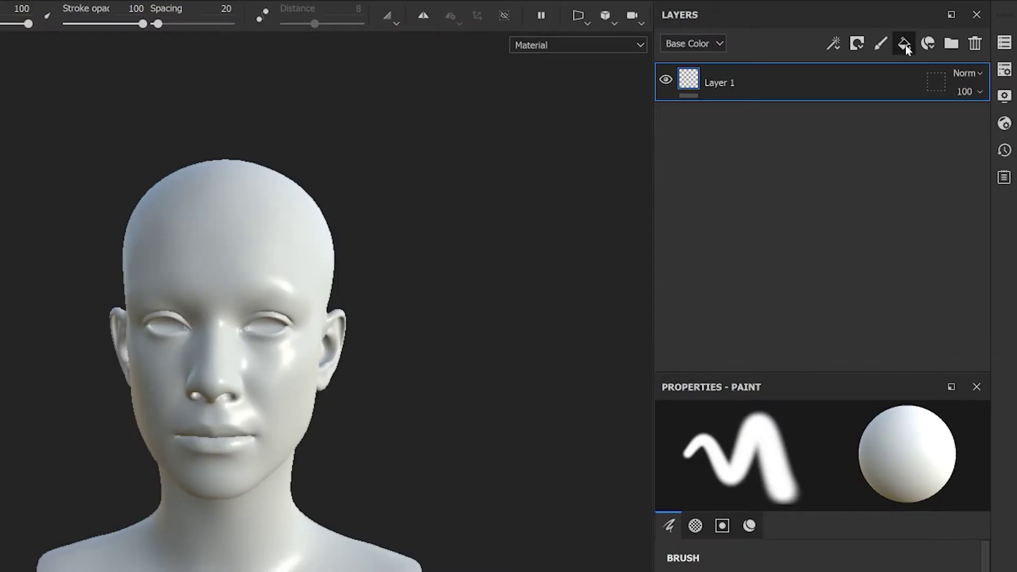
click(904, 45)
scroll(821, 466, down, 5)
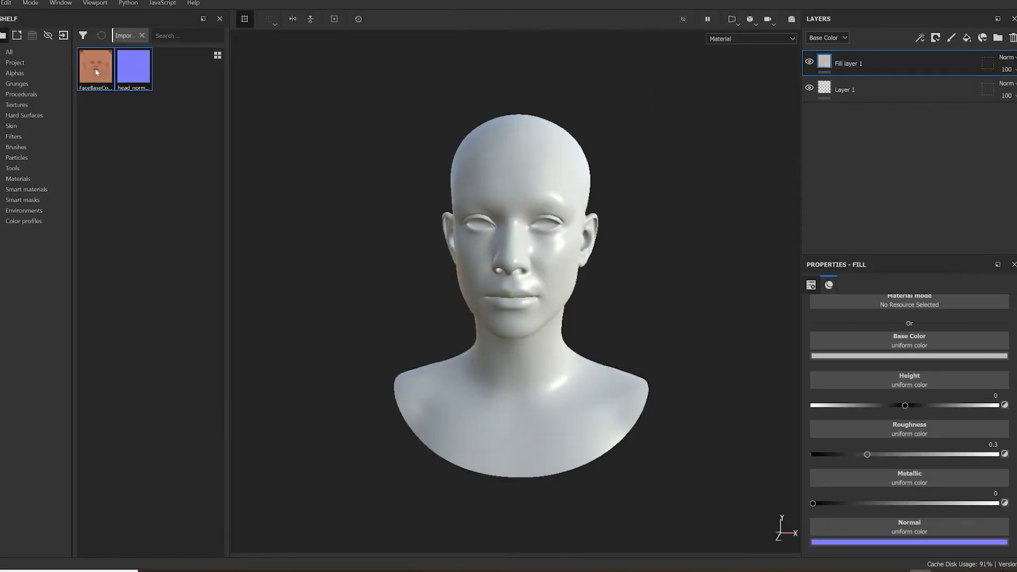
drag(97, 72, 910, 342)
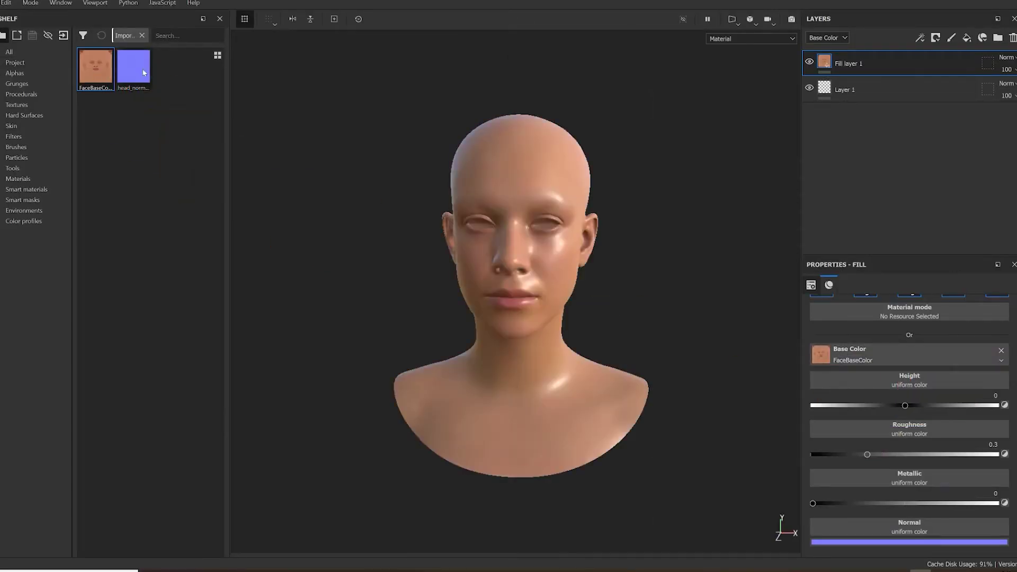
drag(137, 72, 886, 527)
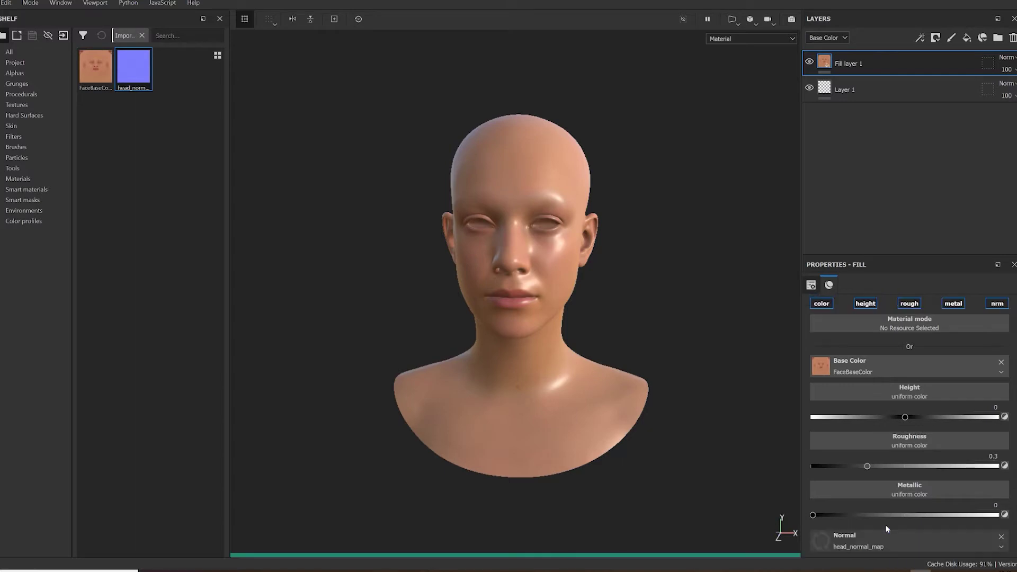
mouse_move(633, 326)
alt+mouse_down()
mouse_move(636, 313)
mouse_move(730, 311)
mouse_move(646, 309)
alt+mouse_up()
scroll(635, 318, up, 3)
scroll(635, 318, down, 2)
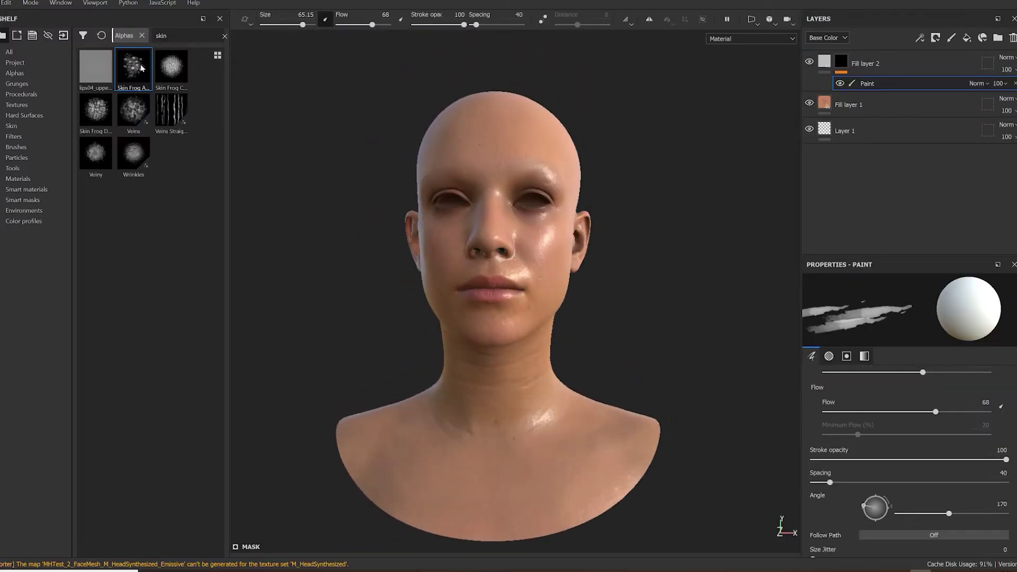
Step: Reduce the Skin Frog brush to about 45, dab the forehead, and set Size Jitter to 20 and Angle Jitter to 116
ctrl+right_drag(540, 185, 524, 186)
drag(484, 151, 521, 143)
scroll(868, 448, down, 3)
drag(813, 471, 890, 471)
click(852, 426)
click(937, 471)
Step: Paint the Skin Frog pattern into Fill layer 2's mask across the forehead, cheeks, nose, chin and neck
mouse_move(598, 247)
alt+mouse_down()
mouse_move(607, 247)
mouse_move(551, 246)
alt+mouse_up()
drag(569, 132, 561, 292)
alt+drag(440, 228, 498, 222)
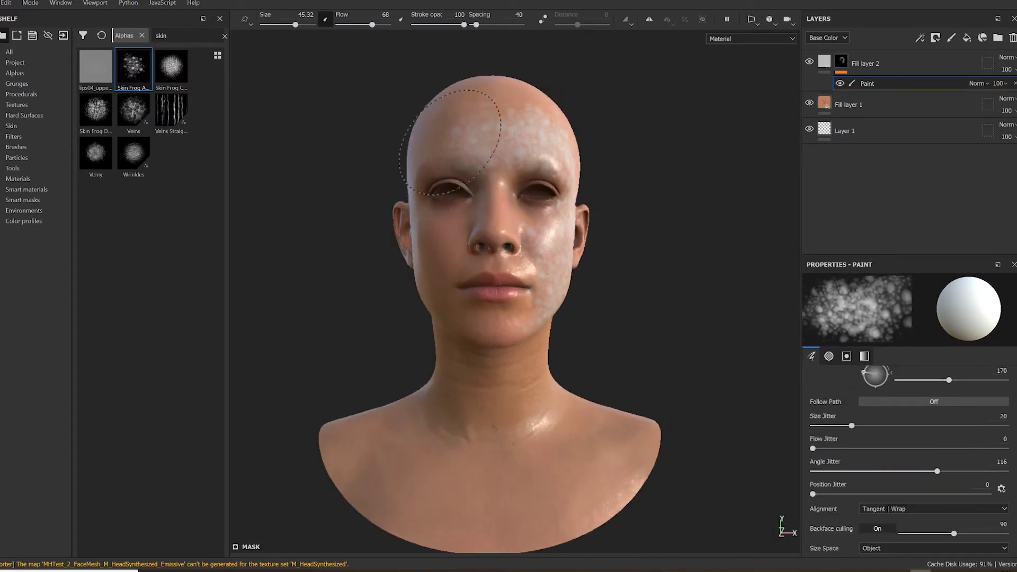
alt+drag(441, 157, 393, 140)
alt+drag(345, 286, 238, 286)
drag(509, 366, 556, 291)
ctrl+right_drag(517, 220, 490, 220)
mouse_move(493, 222)
mouse_down()
mouse_move(463, 204)
mouse_move(522, 207)
mouse_up()
drag(503, 331, 461, 302)
Step: Raise the height value of Fill layer 2 and set its base color to blue
click(824, 63)
drag(905, 429, 944, 428)
click(909, 380)
click(965, 431)
drag(983, 490, 983, 442)
alt+drag(527, 366, 490, 370)
Step: Add a fill layer directly above Fill layer 1 and give it a light blue base color
click(869, 90)
click(967, 38)
click(884, 379)
drag(983, 491, 983, 442)
drag(953, 424, 921, 423)
Step: Shift the base color of Fill layer 2 to teal
click(857, 63)
click(883, 379)
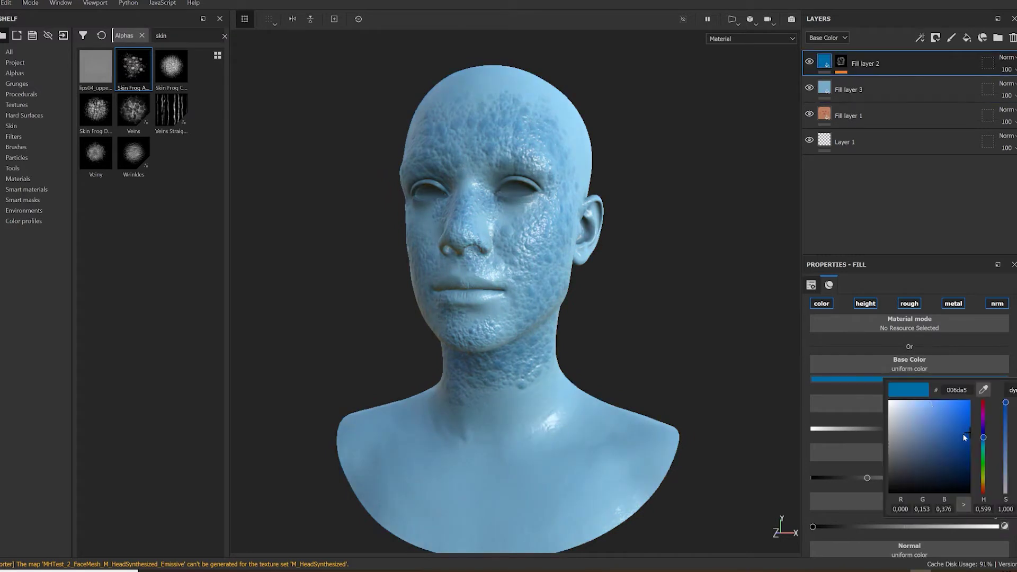
drag(984, 441, 983, 447)
alt+drag(602, 358, 688, 359)
Step: Load the Wrinkles alpha into the brush for painting in Fill layer 2's mask
click(133, 157)
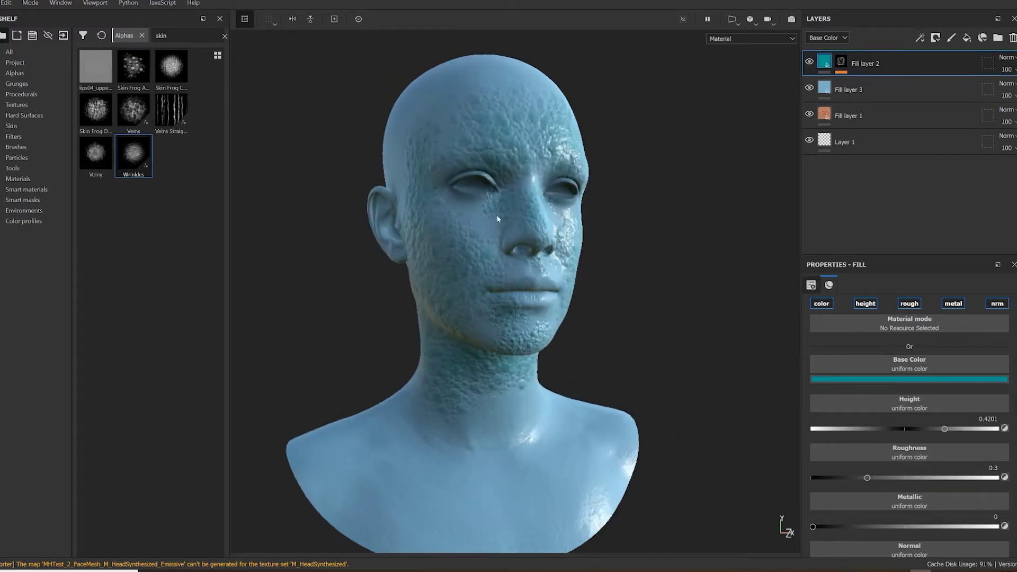
click(841, 72)
alt+drag(583, 284, 513, 286)
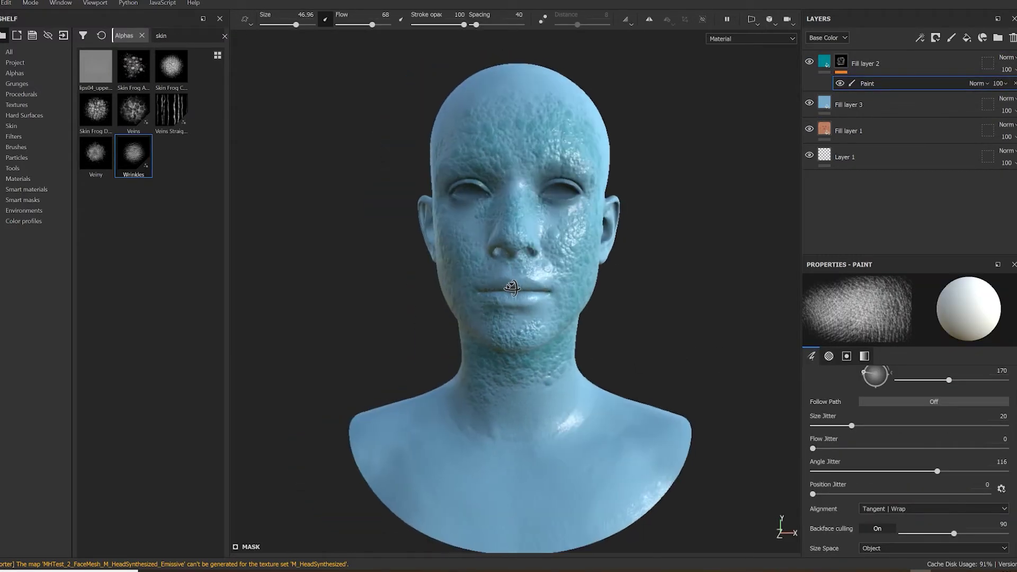
alt+drag(630, 331, 643, 291)
Step: Erase the skin pattern around the nostrils and lips in Fill layer 2's mask with a small Basic Soft brush
key(2)
click(172, 199)
scroll(533, 249, up, 4)
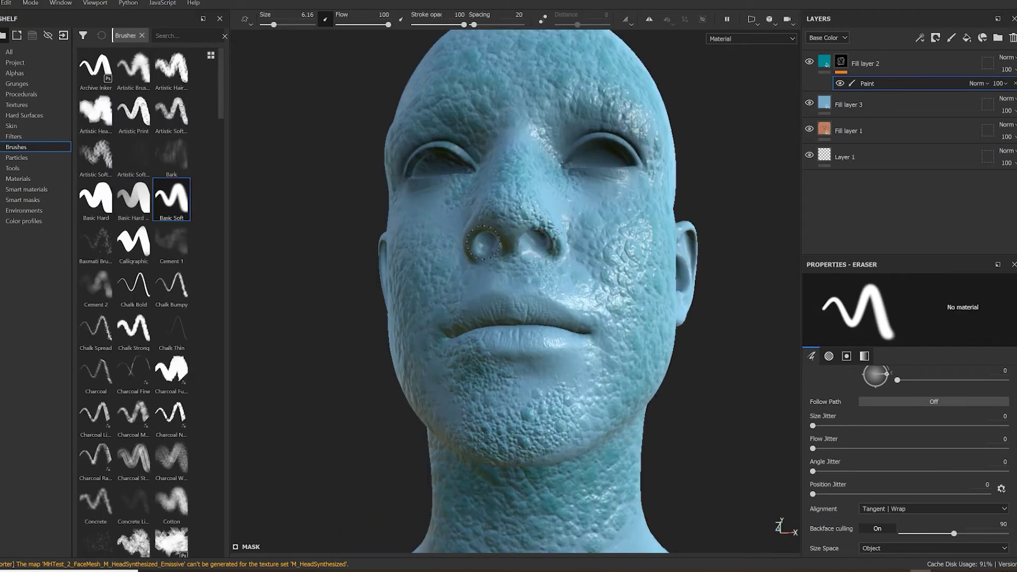
alt+drag(483, 242, 468, 328)
alt+drag(306, 358, 393, 78)
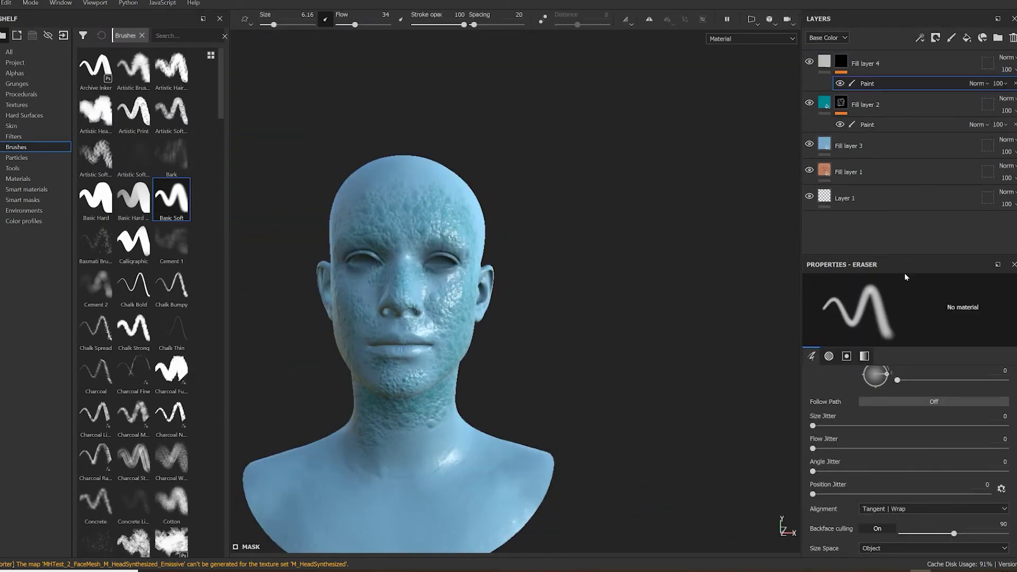
Step: Paint with the Elephant Skin brush in Fill layer 4's mask across the forehead, cheeks, neck and chest
scroll(149, 219, down, 10)
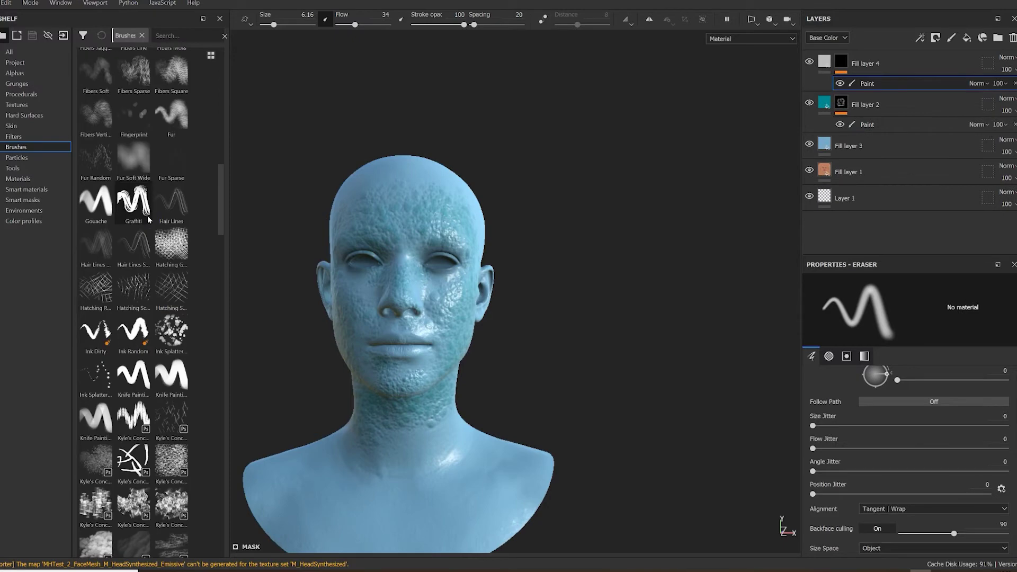
click(94, 68)
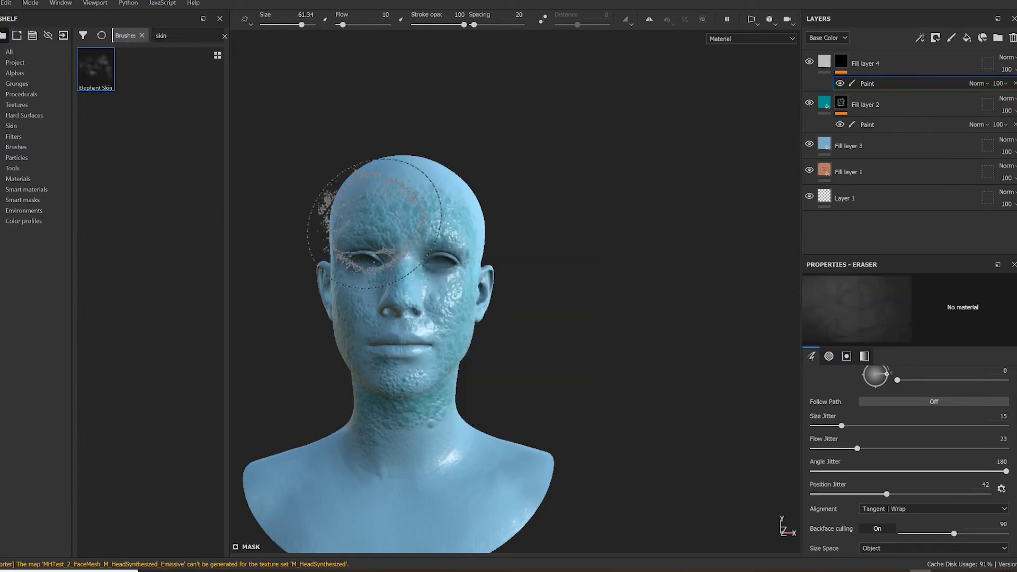
key(1)
click(403, 191)
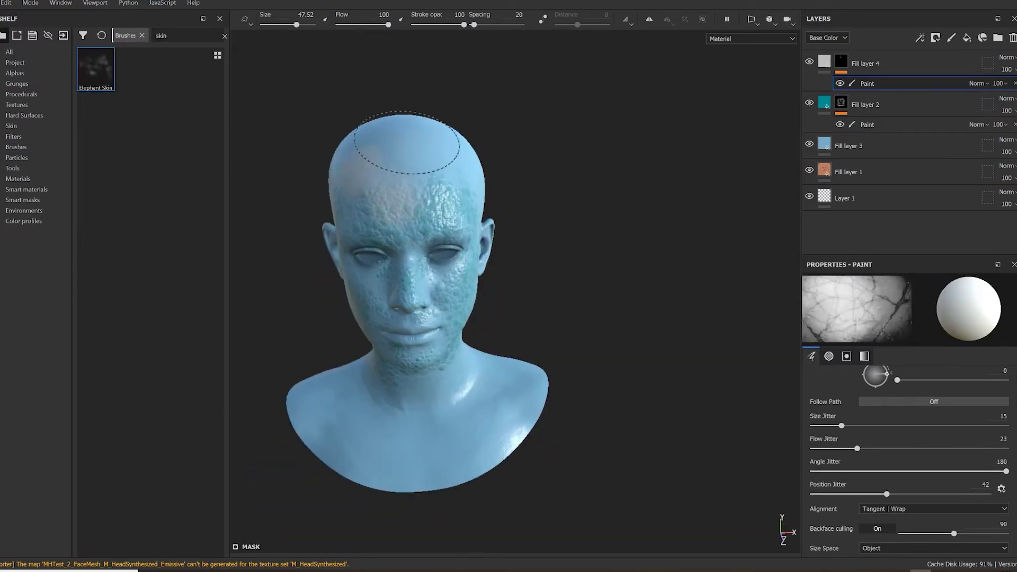
alt+drag(420, 170, 535, 183)
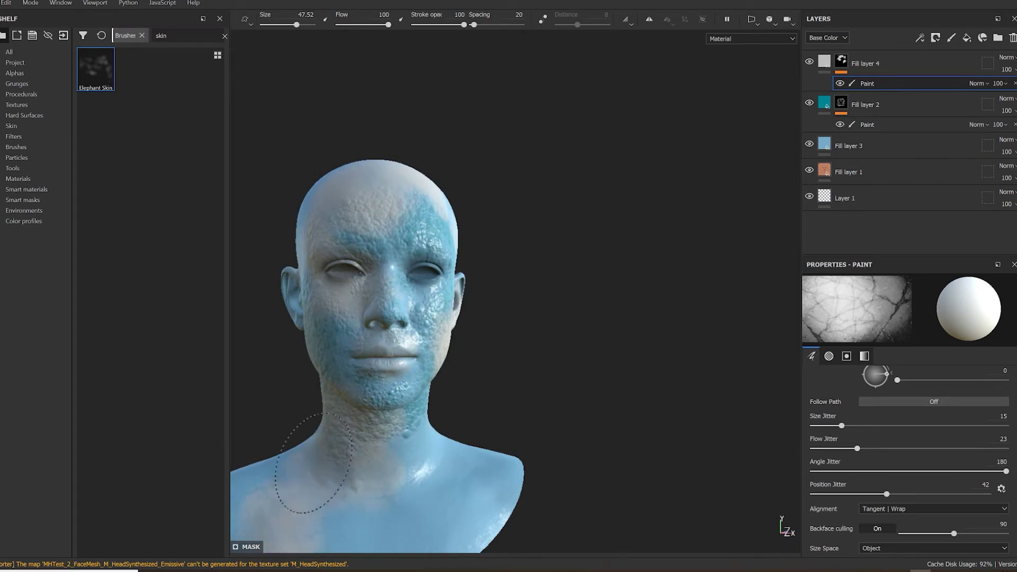
alt+drag(291, 454, 332, 249)
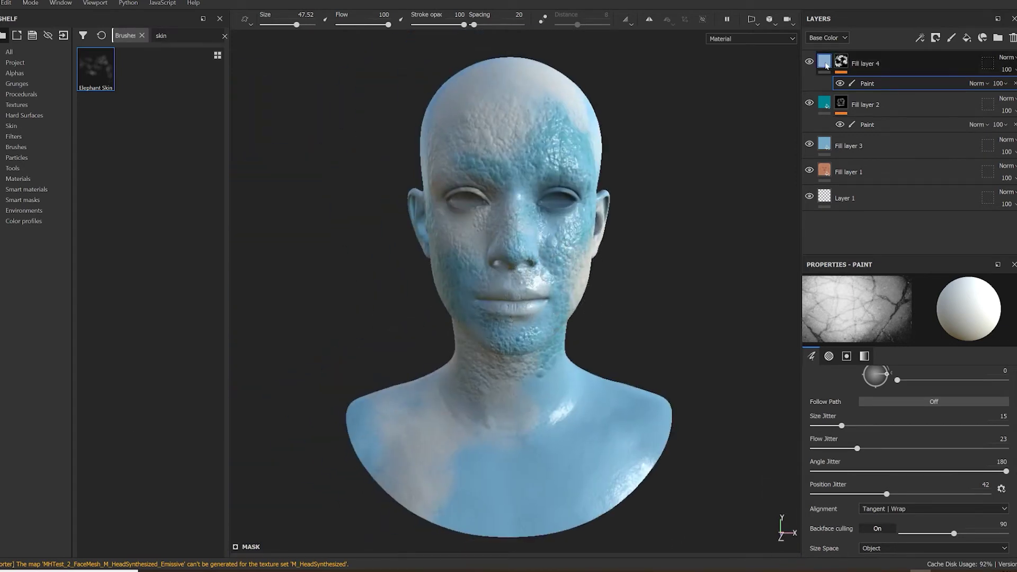
Step: Set Fill layer 4's base color to a deep blue and its base color opacity to 74
click(826, 65)
click(886, 381)
click(961, 436)
click(879, 87)
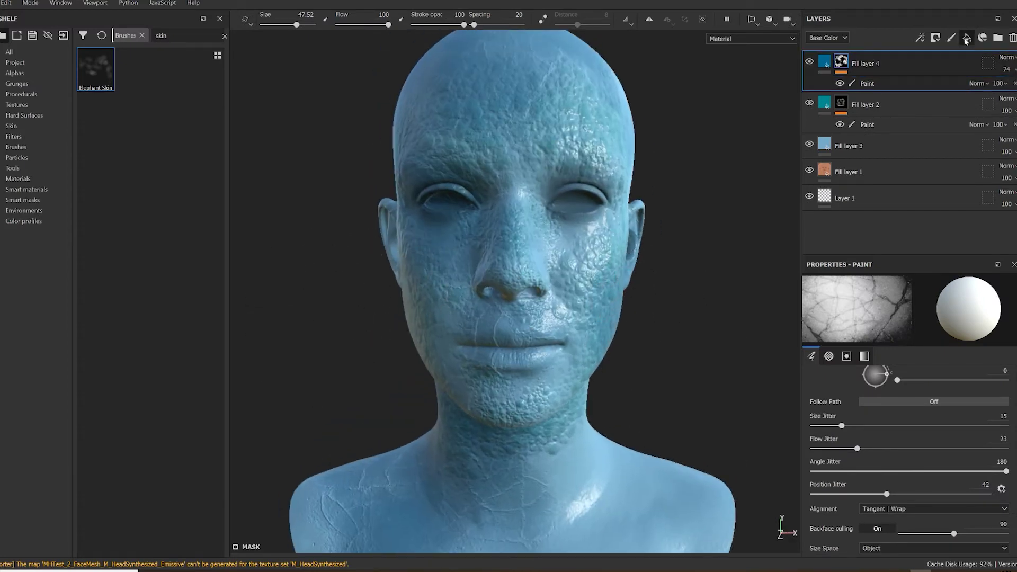
Step: Add a fill layer for the forehead and eye symbols with Normal blending and a pale cyan base color
click(965, 38)
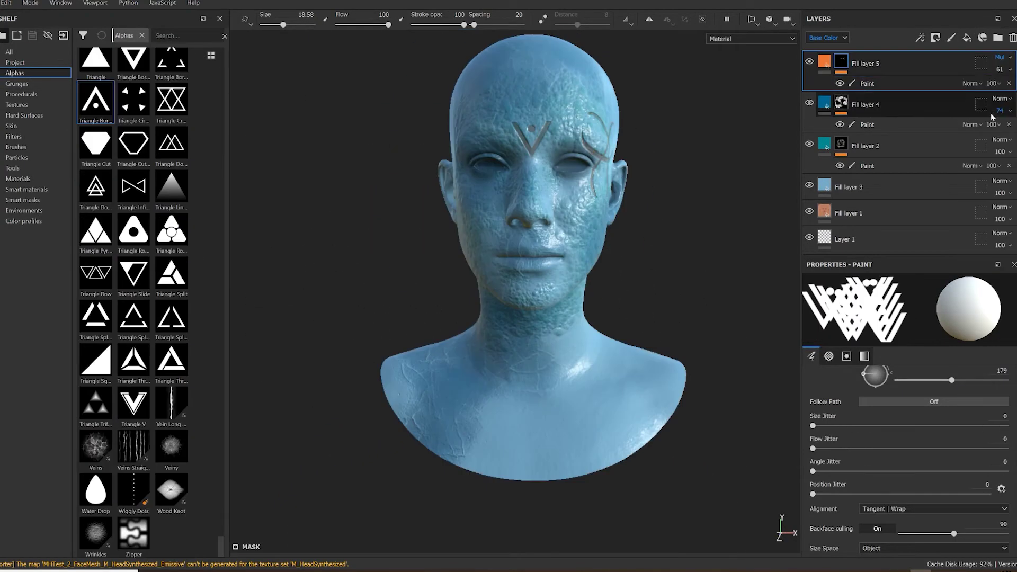
click(1000, 57)
click(982, 253)
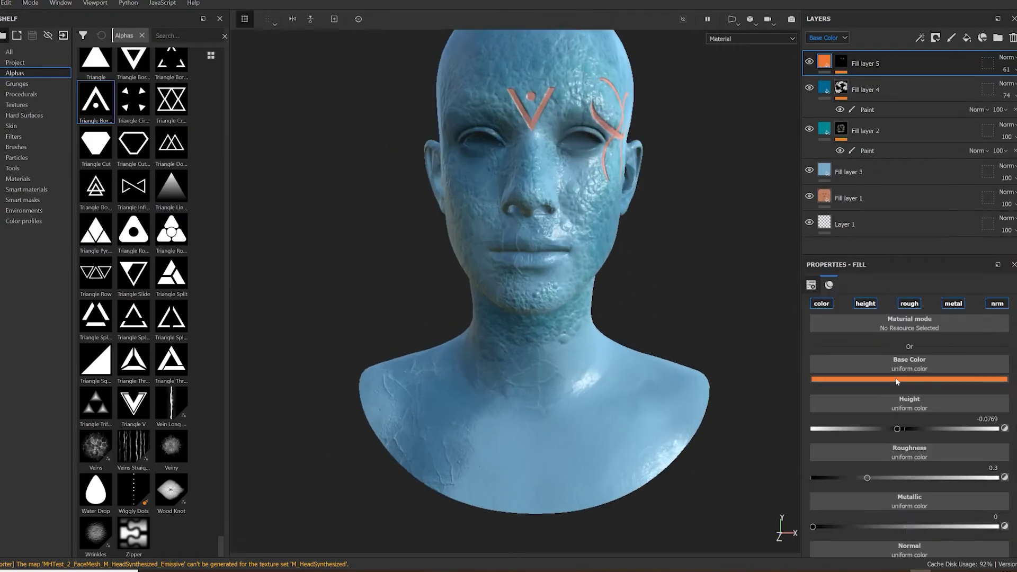
click(909, 379)
click(983, 445)
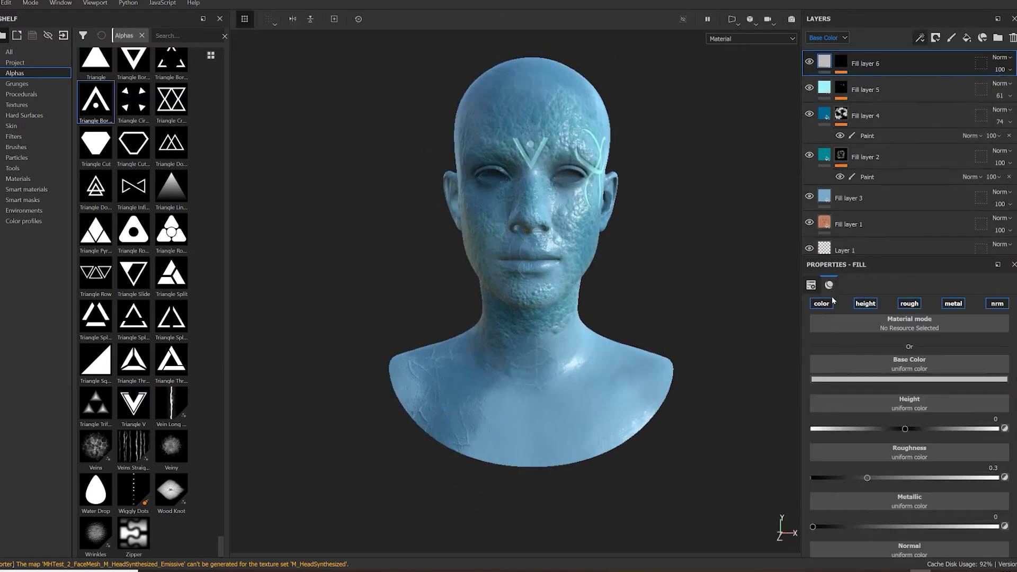
Step: Limit Fill layer 6 to the height channel by disabling color, roughness, metallic and normal
click(821, 304)
click(909, 322)
click(953, 323)
click(997, 324)
Step: Search the alphas for "scra" and load a hard scratches alpha for painting in Fill layer 6's mask
click(164, 37)
text(scra)
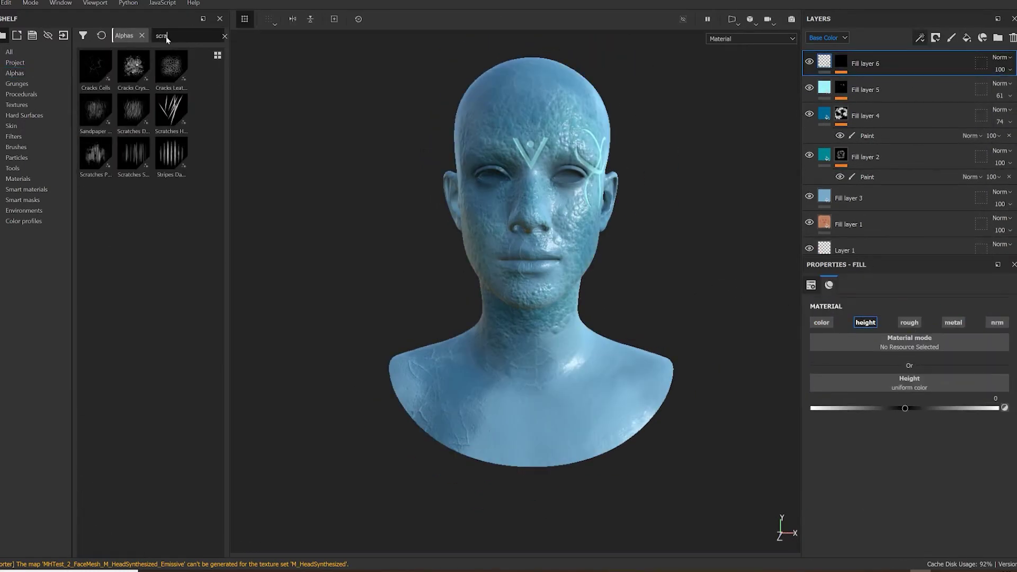
click(171, 111)
click(841, 62)
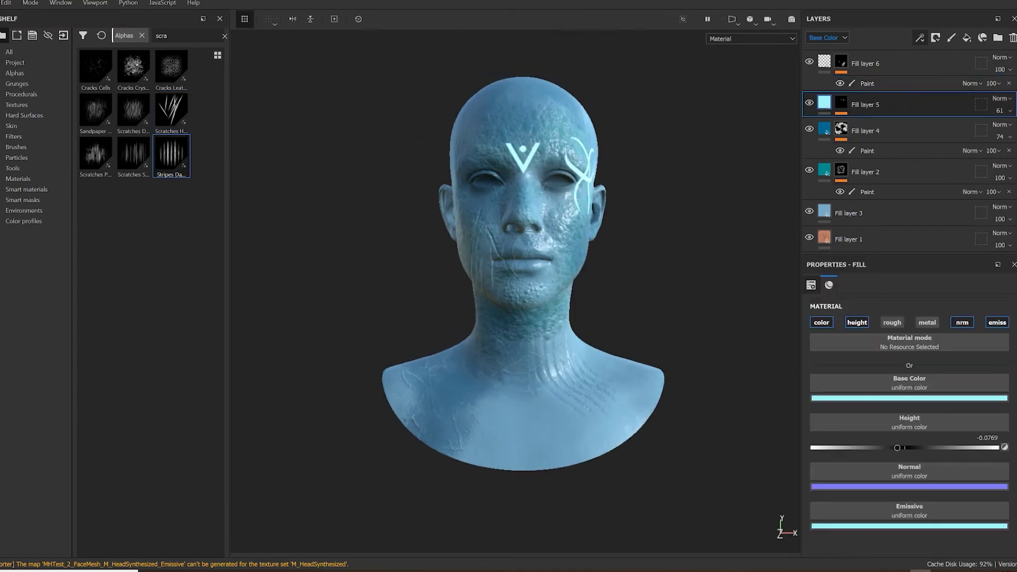
Step: Open the texture export settings and create a folder named Texture1 inside the SubstancePainter output directory
key(alt+f)
click(33, 217)
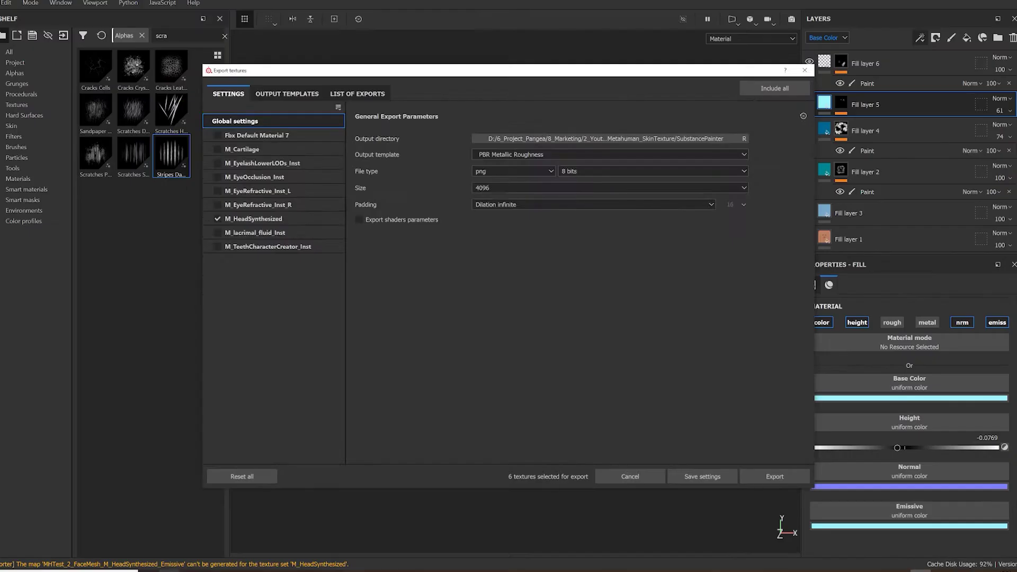
key(alt+Tab)
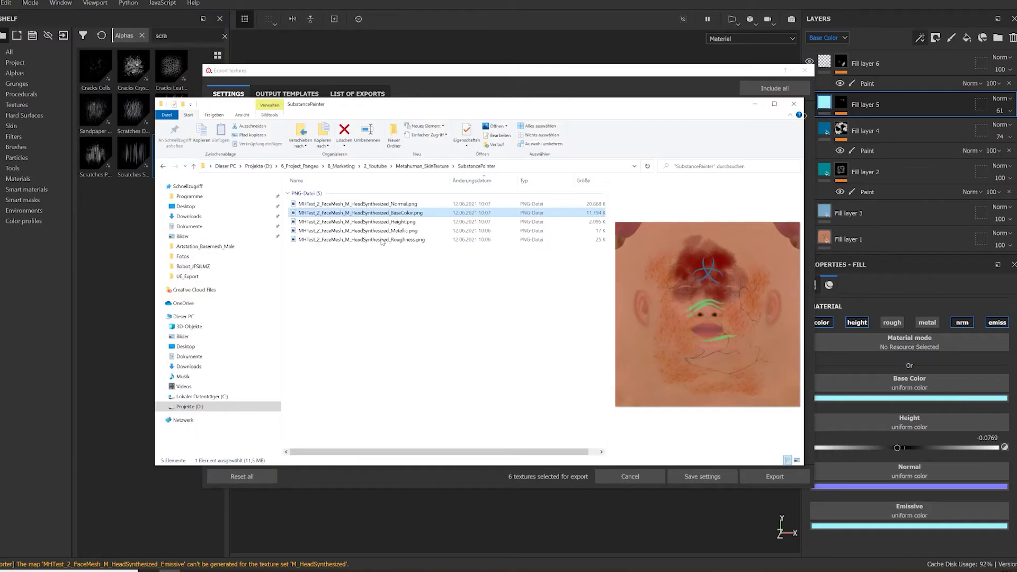
right_click(363, 263)
click(393, 133)
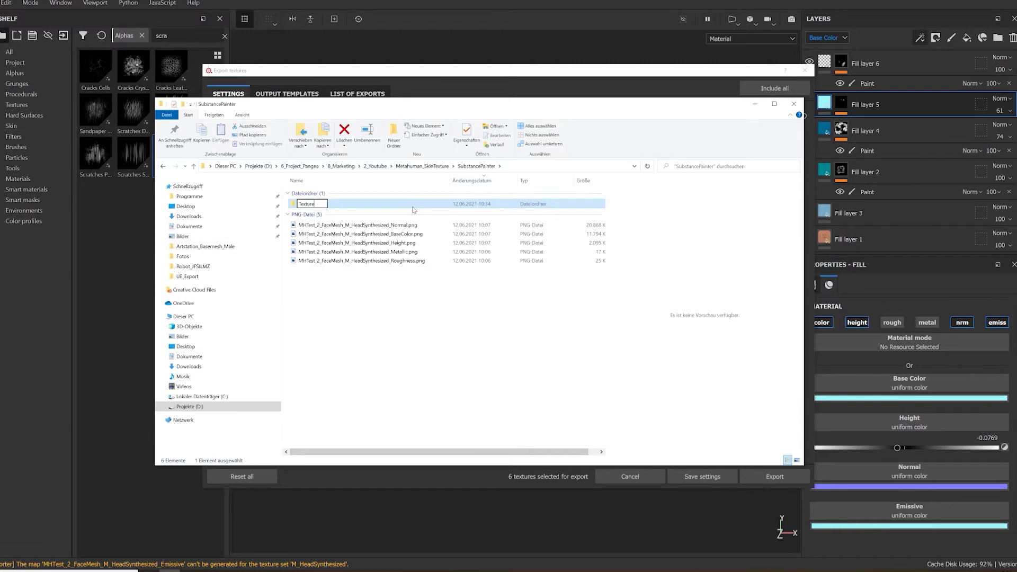
Step: Set Texture1 as the output directory and export the M_HeadSynthesized textures
click(469, 71)
click(468, 138)
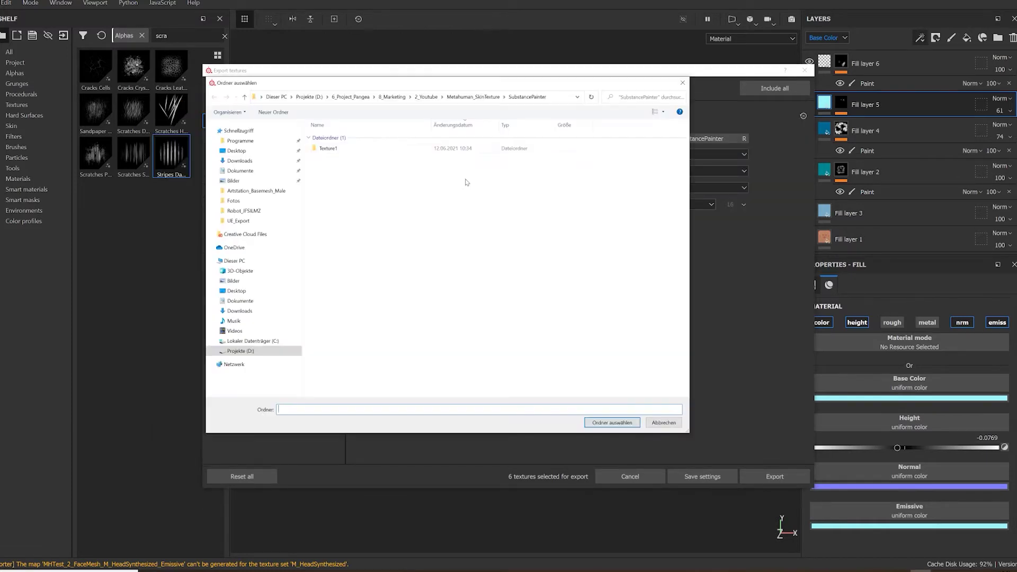
click(609, 424)
click(765, 478)
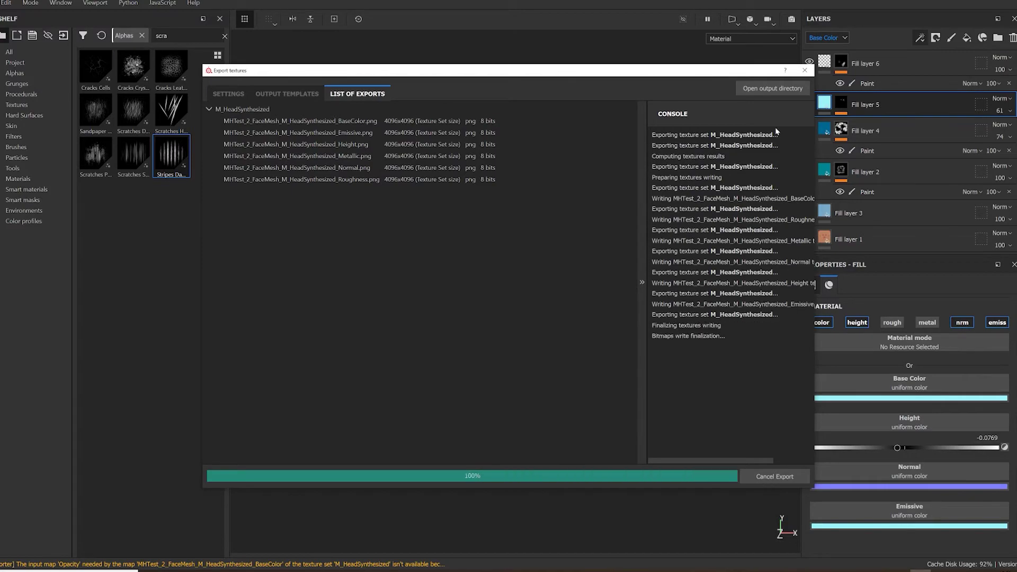
click(804, 71)
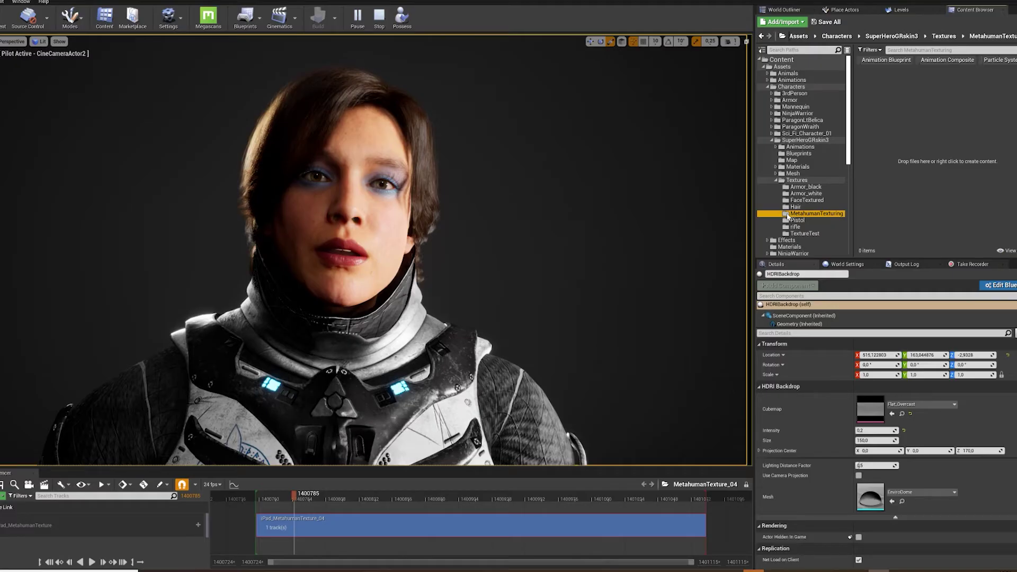
Step: Import the exported BaseColor, Normal and Emissive PNGs into the MetahumanTexturing folder in Unreal Engine
click(175, 570)
ctrl+click(493, 154)
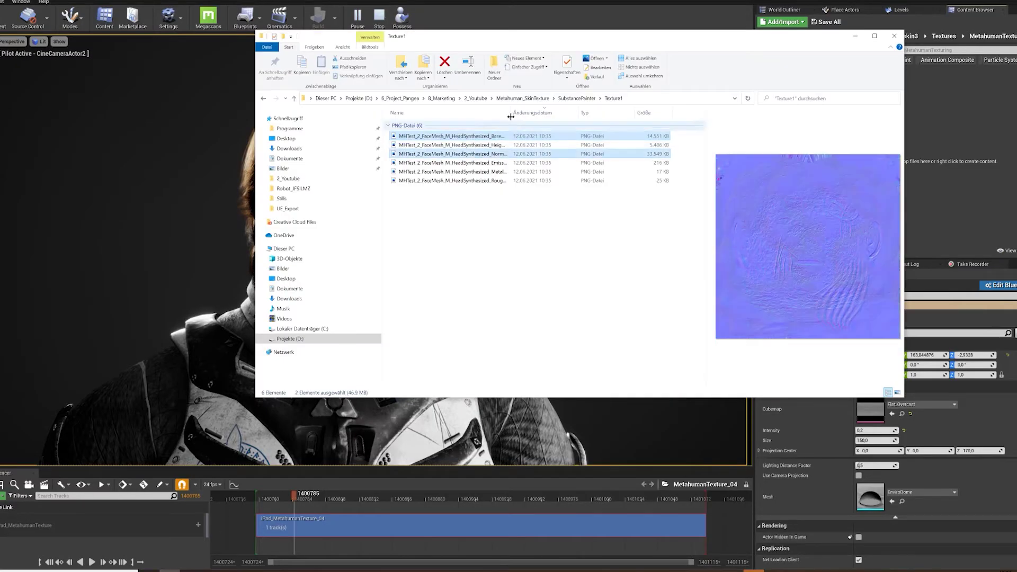
ctrl+click(498, 163)
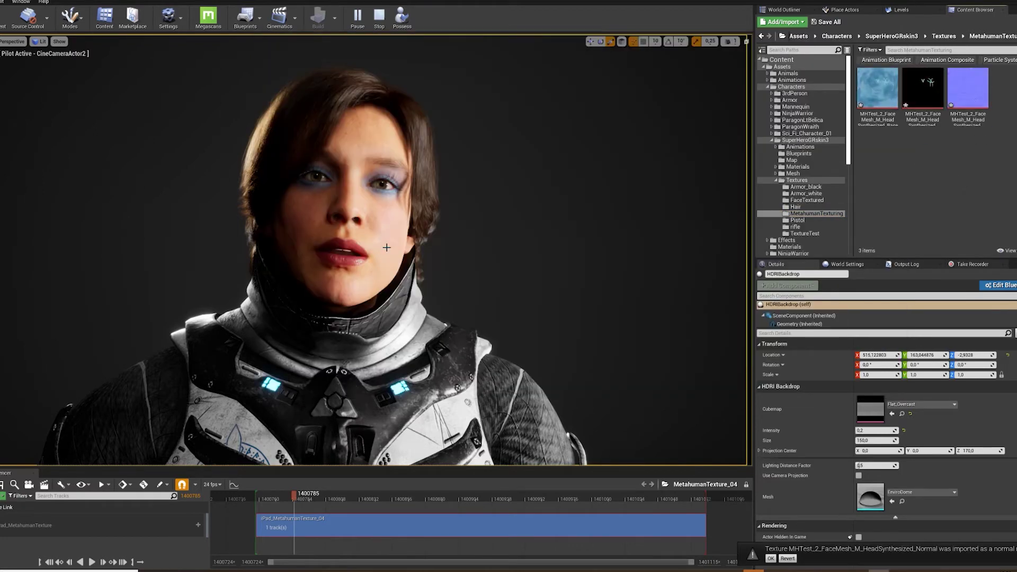
Step: Open the MHTest_2 face mesh from the MetaHumans/MHTest_2/Face folder
scroll(803, 159, down, 8)
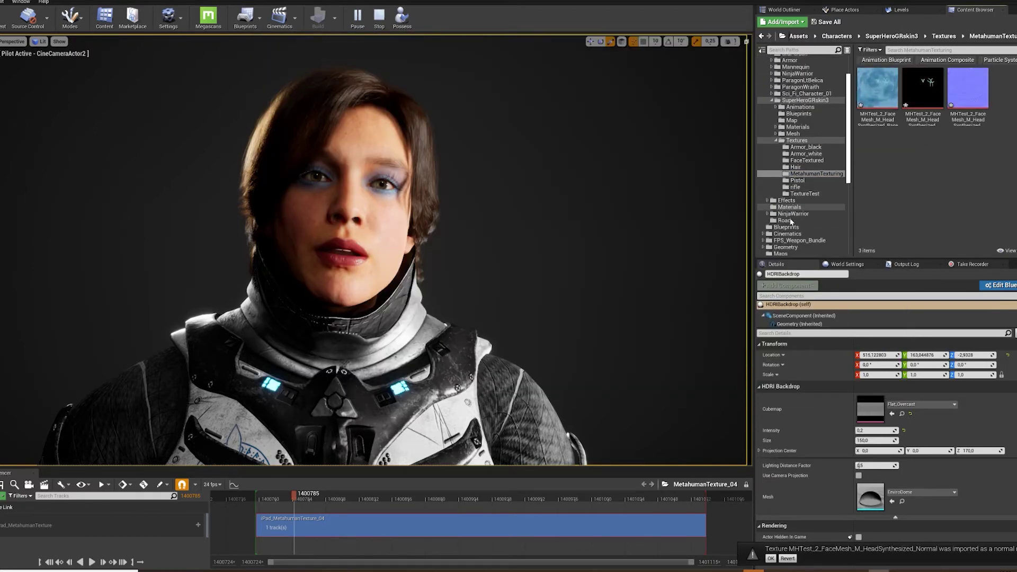
click(788, 180)
double_click(1004, 214)
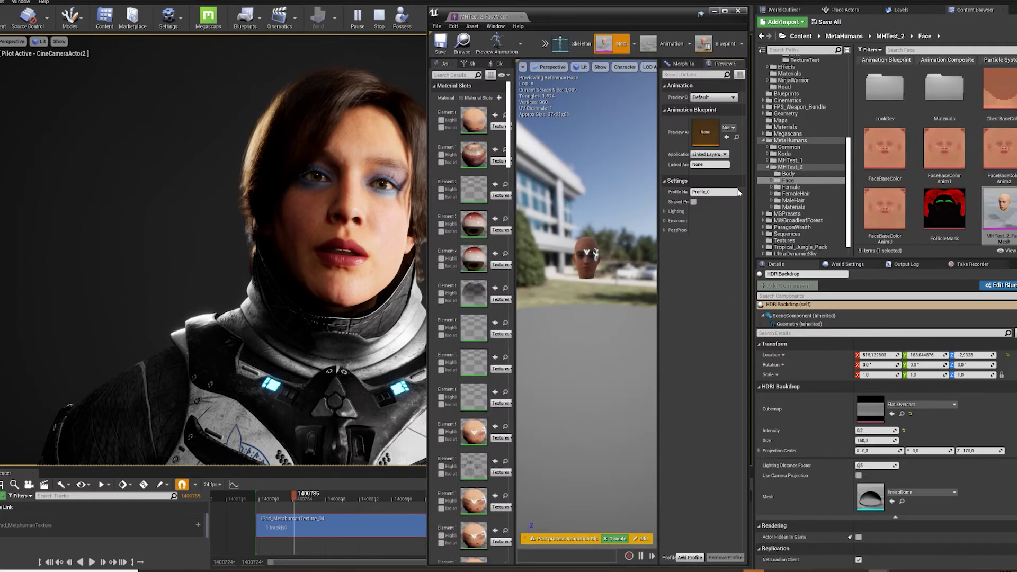
Step: Assign the imported BaseColor texture to Color_MAIN, Color_CM1, Color_CM2 and Color_CM3 in the face mesh's head material
drag(743, 140, 738, 303)
scroll(827, 108, up, 3)
click(816, 94)
click(878, 95)
click(644, 149)
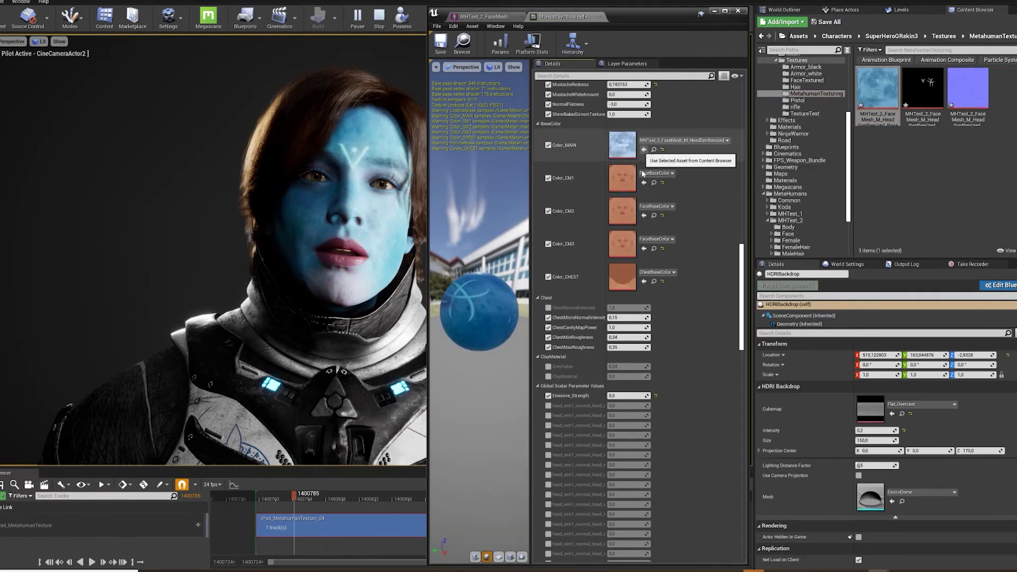
click(644, 183)
click(645, 216)
click(645, 249)
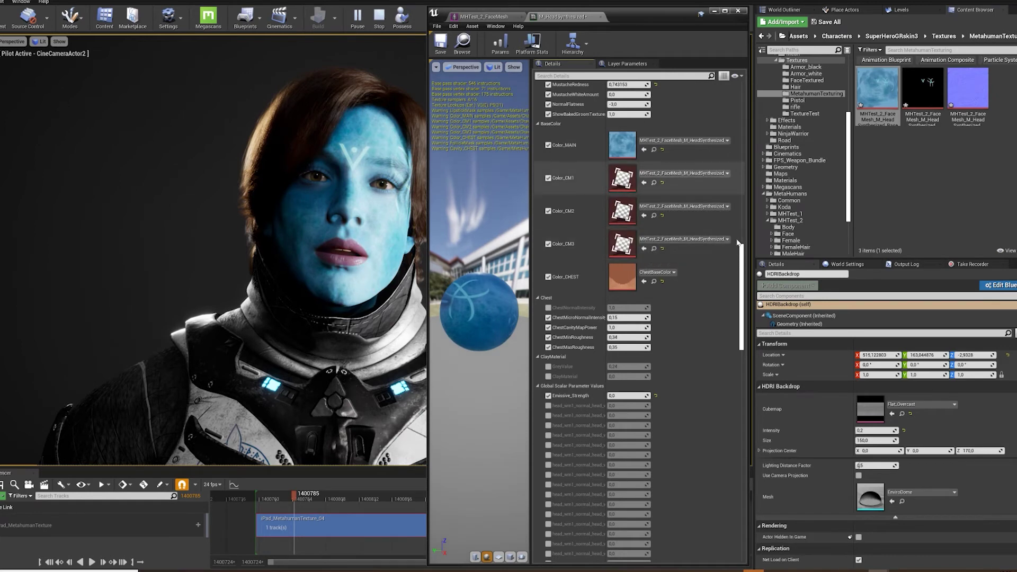
Step: Assign the imported Normal texture to Normal_MAIN, Normal_WM1, Normal_WM2 and Normal_WM3, and adjust NormalIntensity
drag(742, 258, 743, 399)
click(968, 94)
click(644, 330)
click(645, 362)
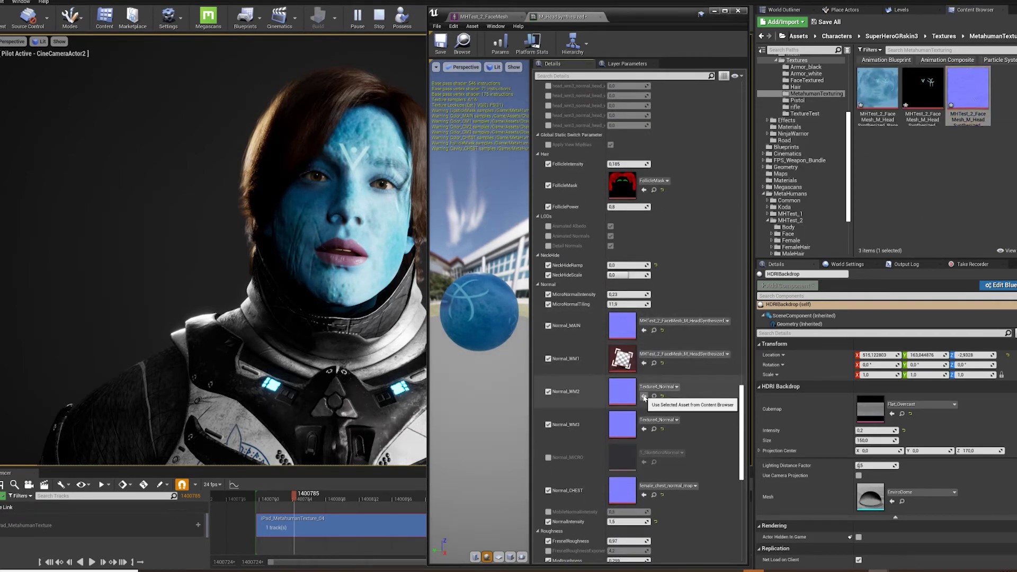
click(644, 395)
click(645, 428)
key(ctrl+s)
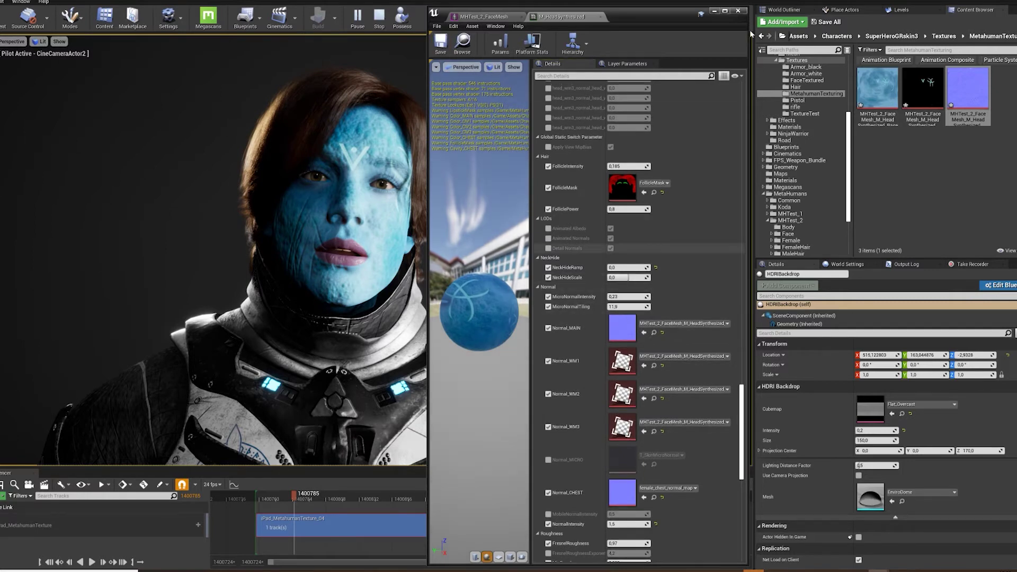
drag(742, 420, 737, 503)
scroll(737, 503, down, 1)
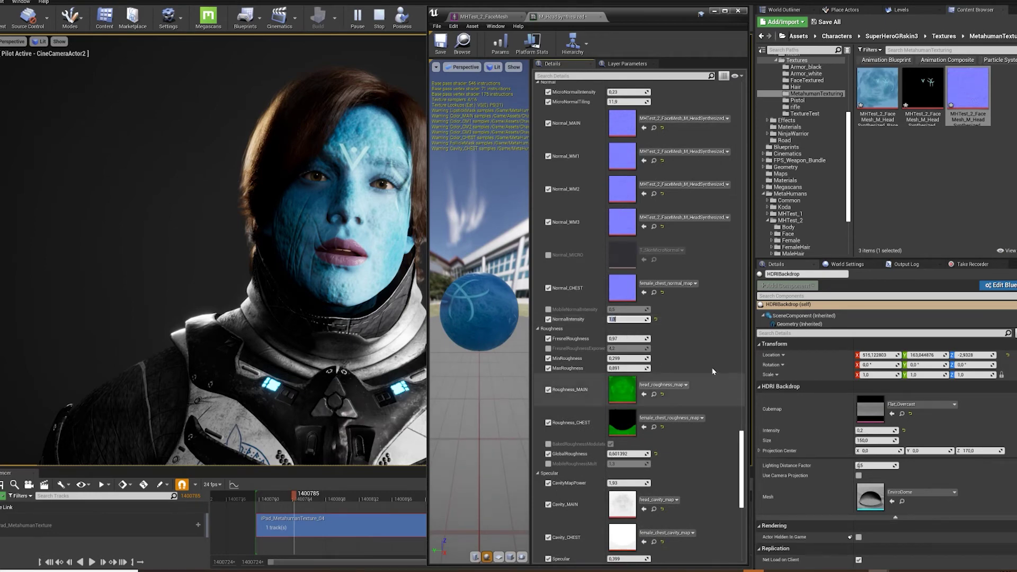
Step: Set the head material's LipstickColor to blue and its EyeMakeupPrimaryColor to a dark blue
drag(740, 444, 749, 103)
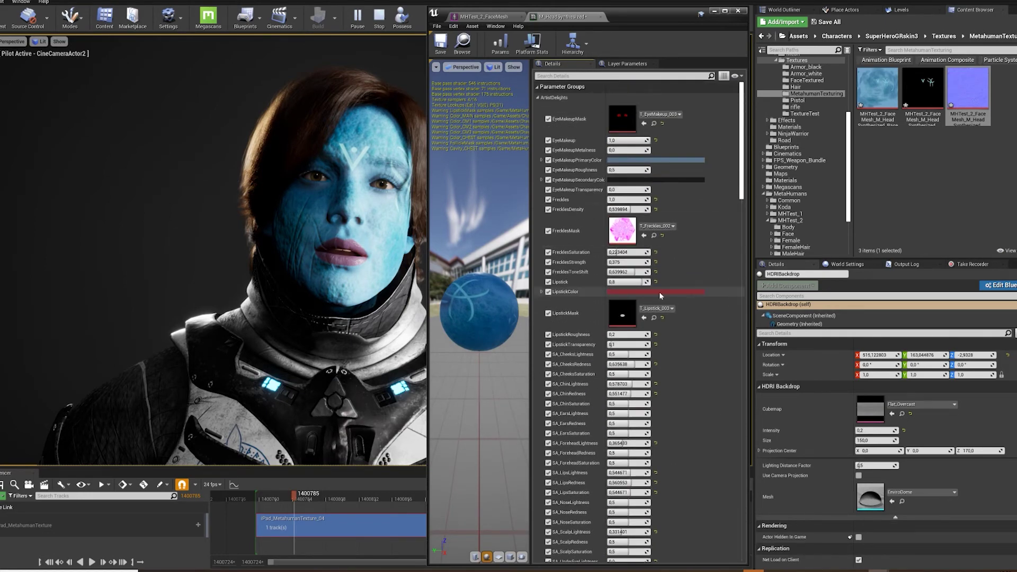
click(659, 291)
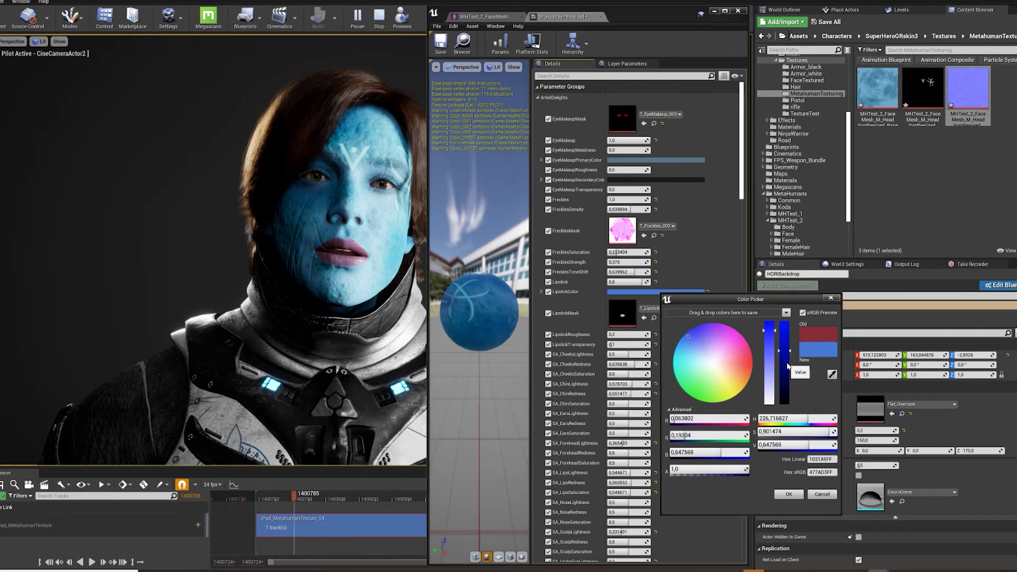
click(789, 494)
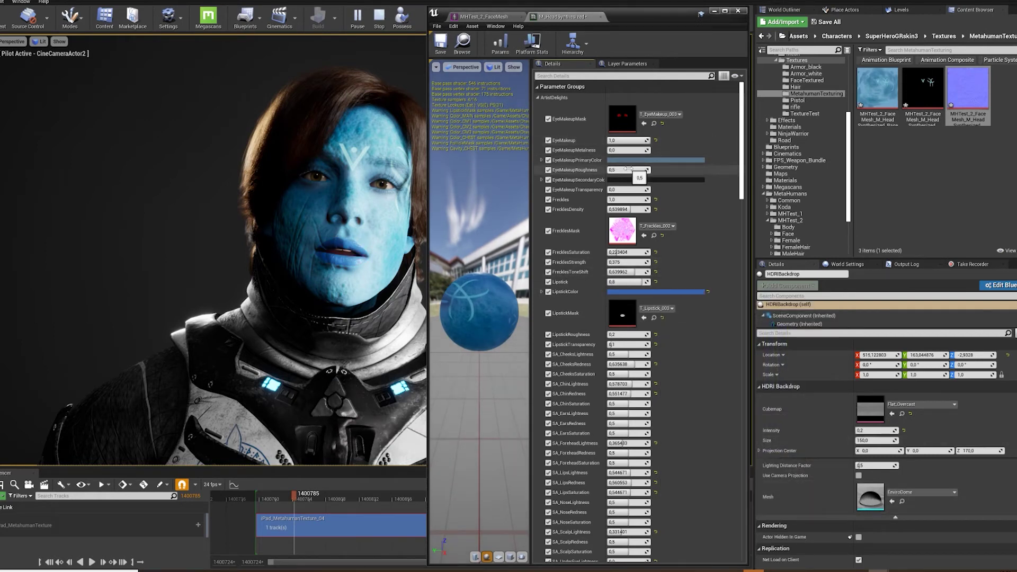
click(806, 362)
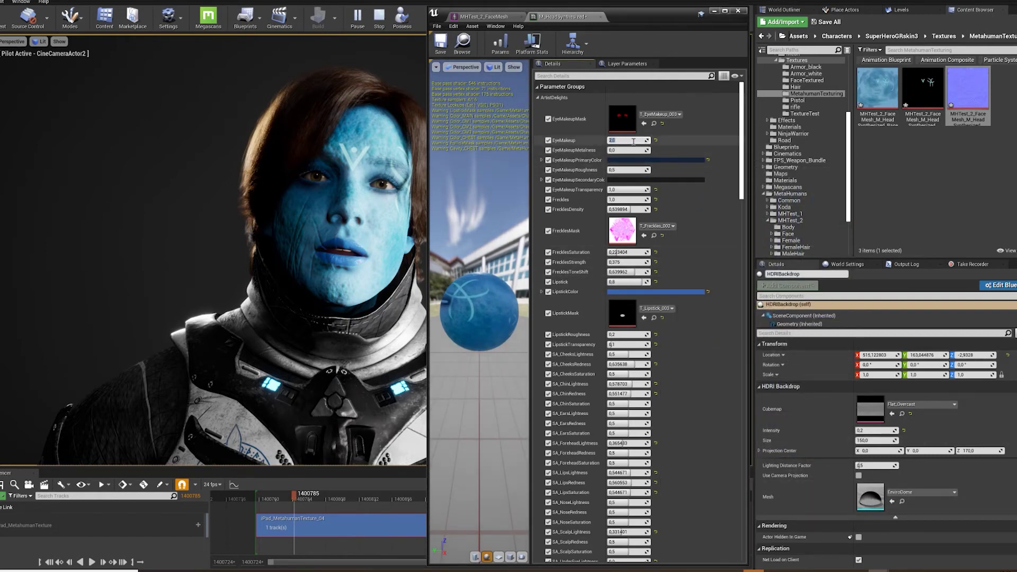
Step: Open the head material instance's parent, M_HeadSynthesized, and from there open the M_Head base material
drag(741, 97, 744, 484)
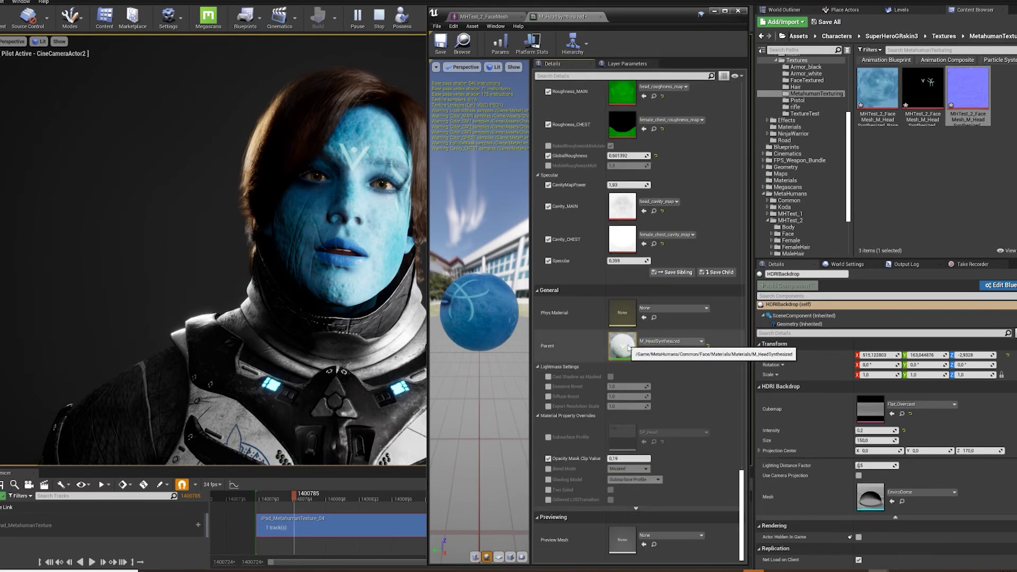
double_click(629, 347)
right_drag(631, 353, 589, 284)
drag(437, 339, 182, 339)
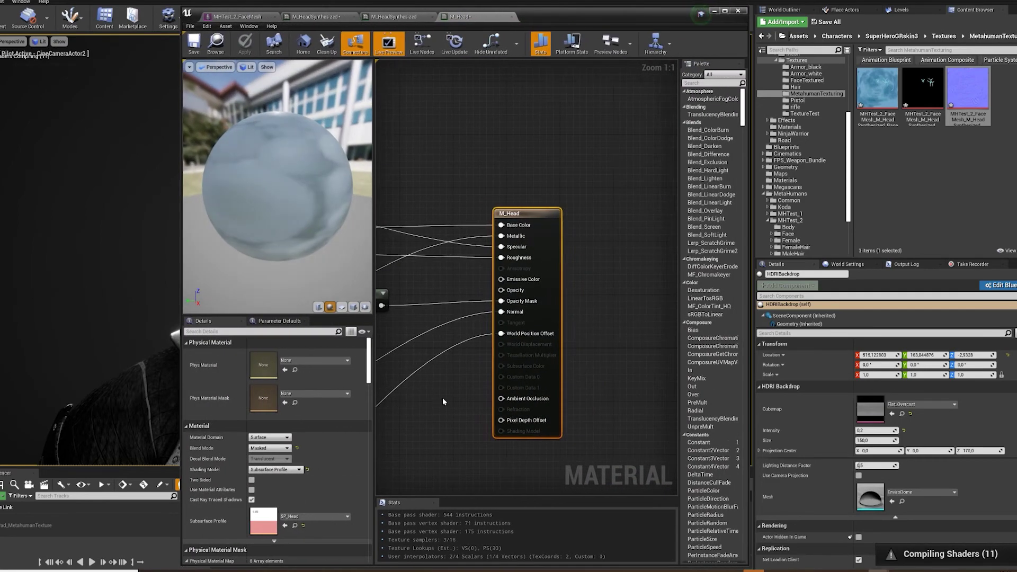
Step: Add the imported emissive texture to the M_Head graph and connect its RGB output to a new Multiply node
right_drag(440, 404, 565, 278)
drag(923, 89, 440, 315)
drag(511, 328, 516, 422)
text(mul)
key(Return)
Step: Promote the Multiply node's B input to a parameter named Emissive_Strength
right_click(523, 429)
click(570, 299)
text(Emissive_Strength)
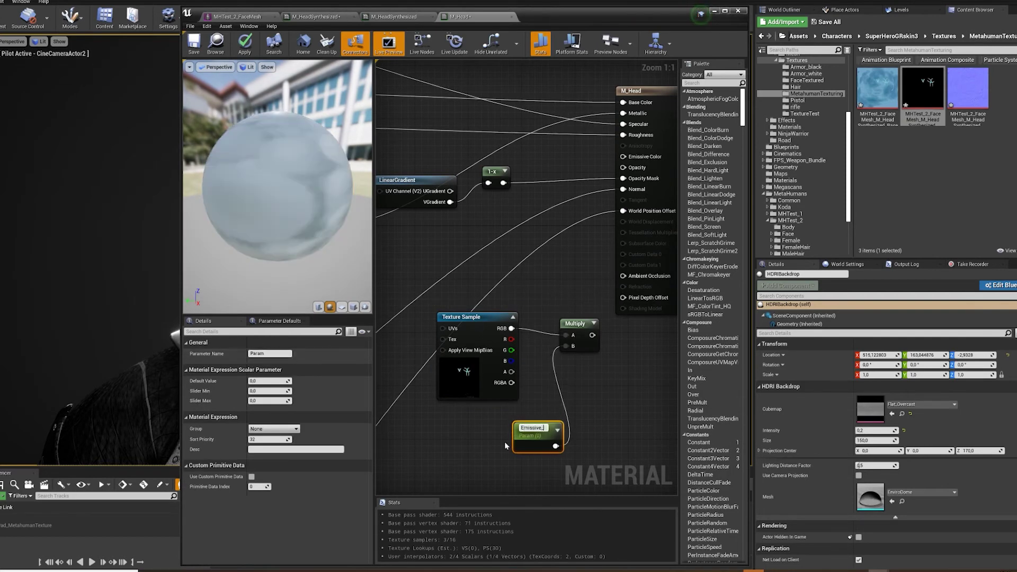
key(Return)
Step: Connect the Multiply output to M_Head's Emissive Color, set Emissive_Strength's default value to 1, and apply the material changes
drag(592, 334, 623, 157)
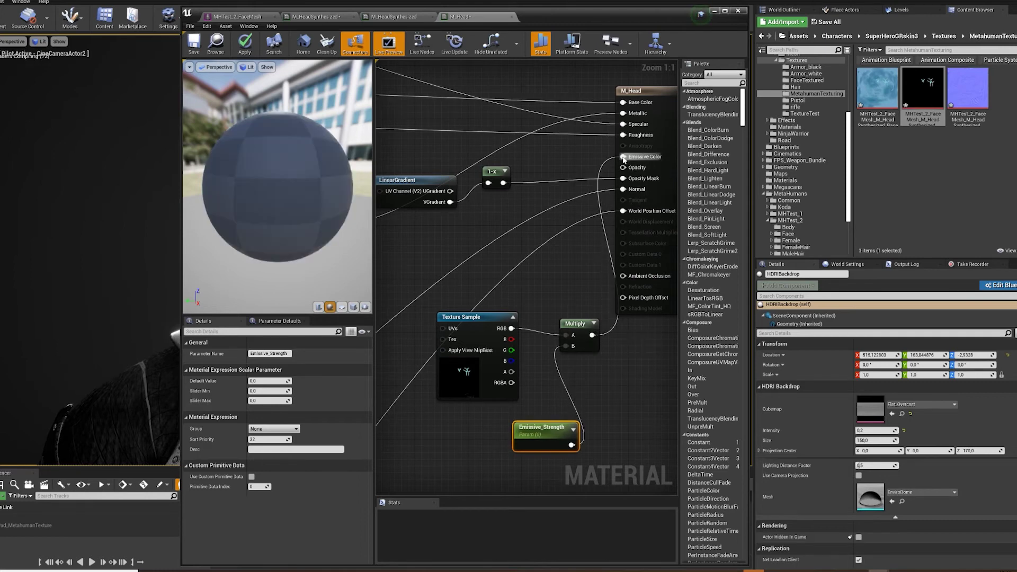
click(268, 380)
text(1)
key(Return)
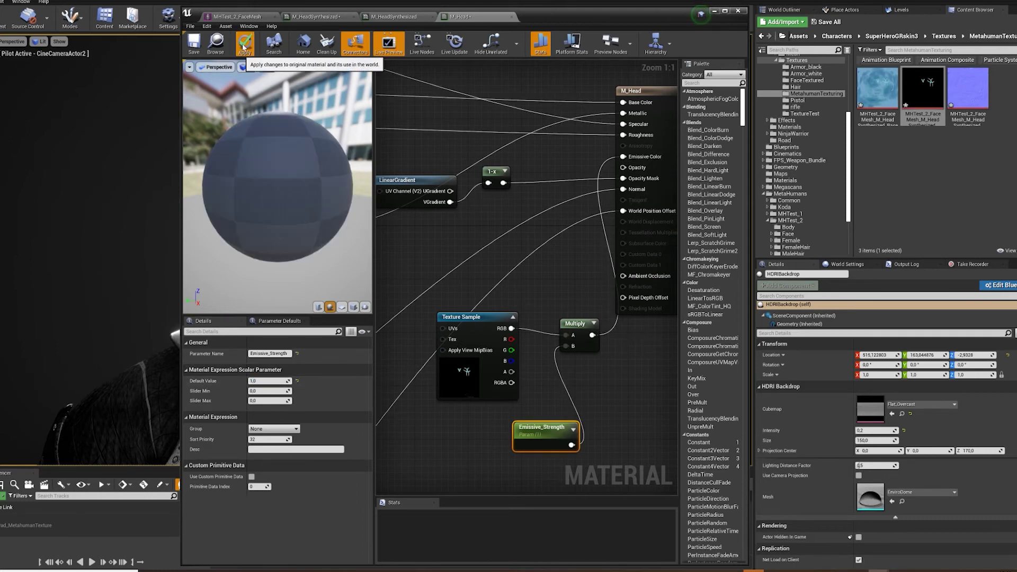
Step: Filter the face's head material instance parameters for "emiss", then enable and raise Emissive_Strength
click(316, 17)
drag(182, 173, 447, 169)
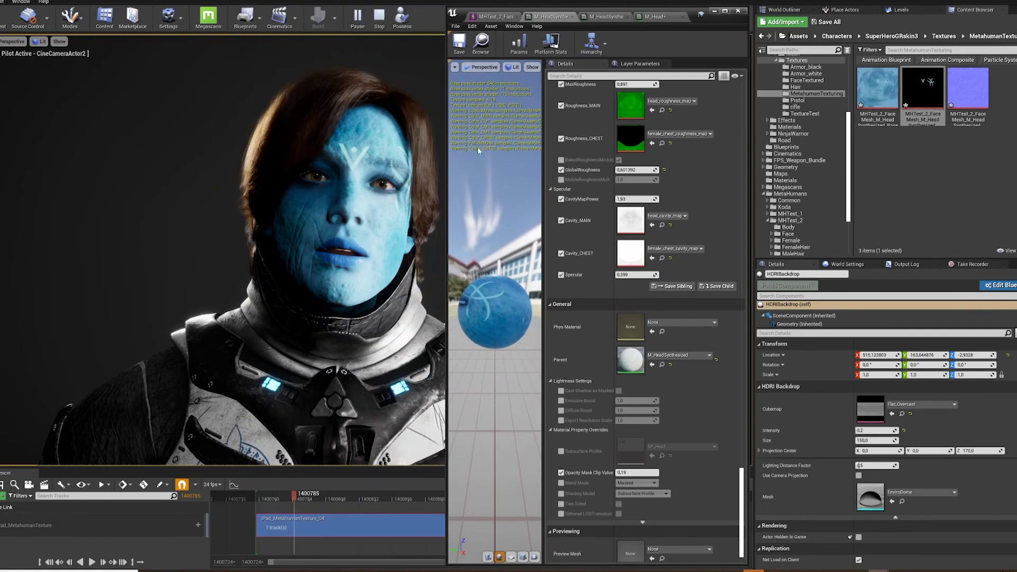
click(572, 77)
text(emiss)
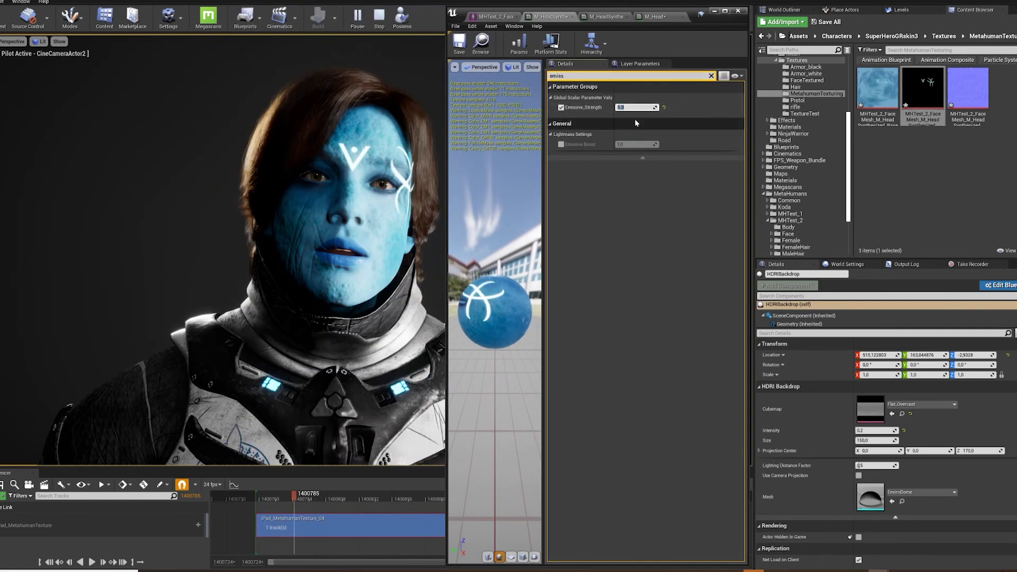
click(714, 12)
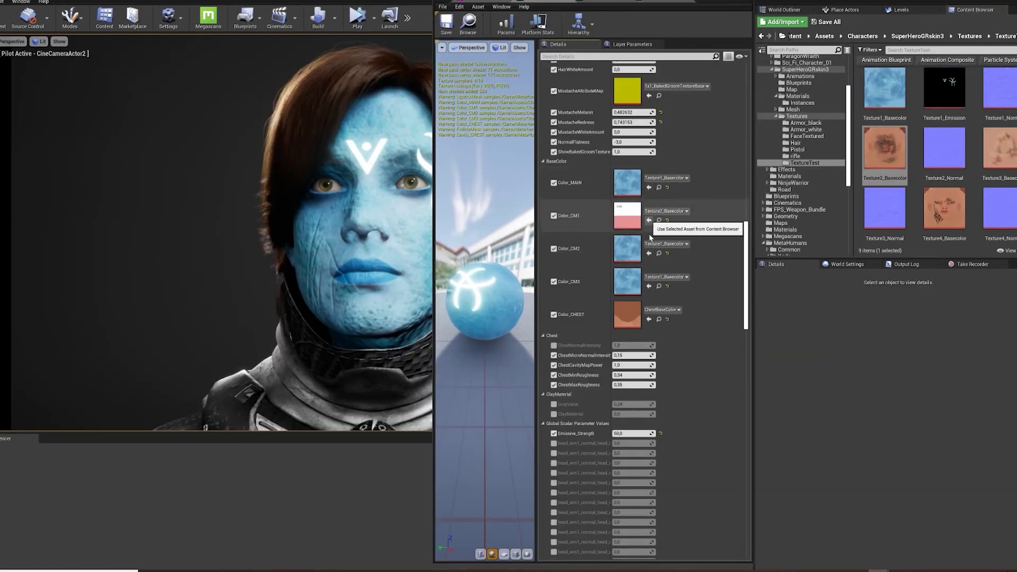